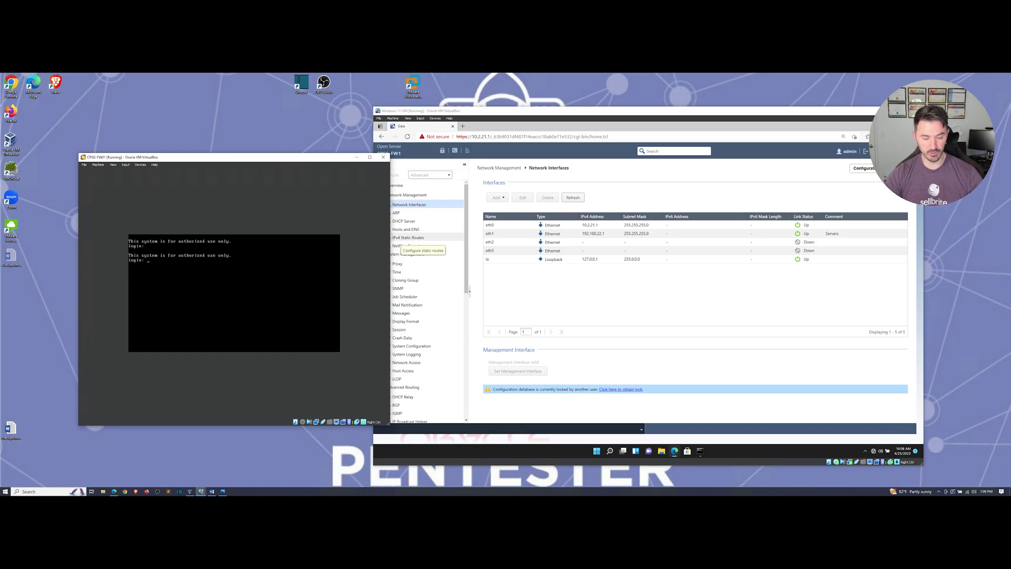
Step: Sign in to the Gaia CLI console as admin
{"action": "type", "text": "admin"}
{"action": "key", "text": "Return"}
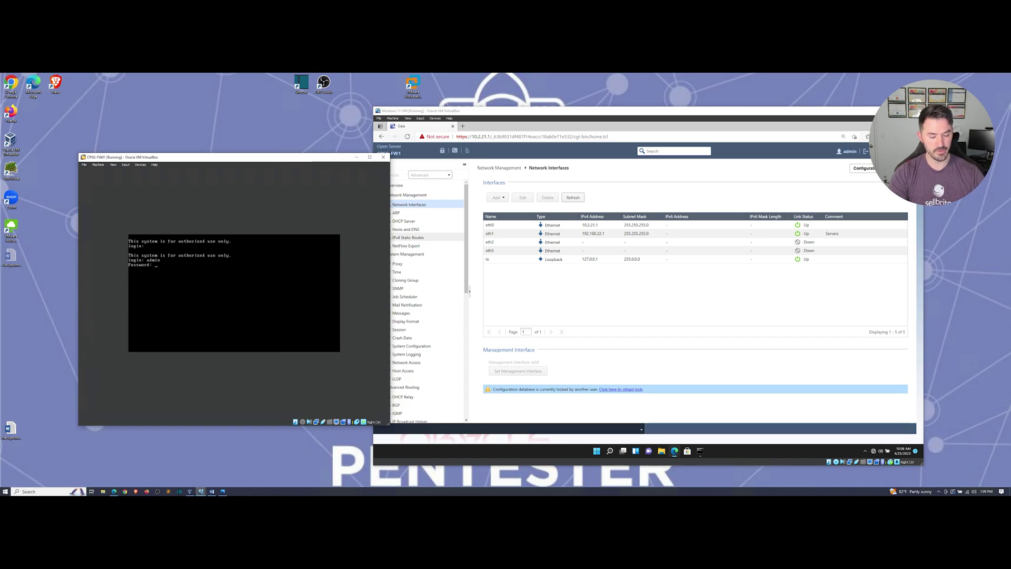
{"action": "key", "text": "Return"}
Step: Run 'show interfaces all' to list every interface
{"action": "type", "text": "shwo"}
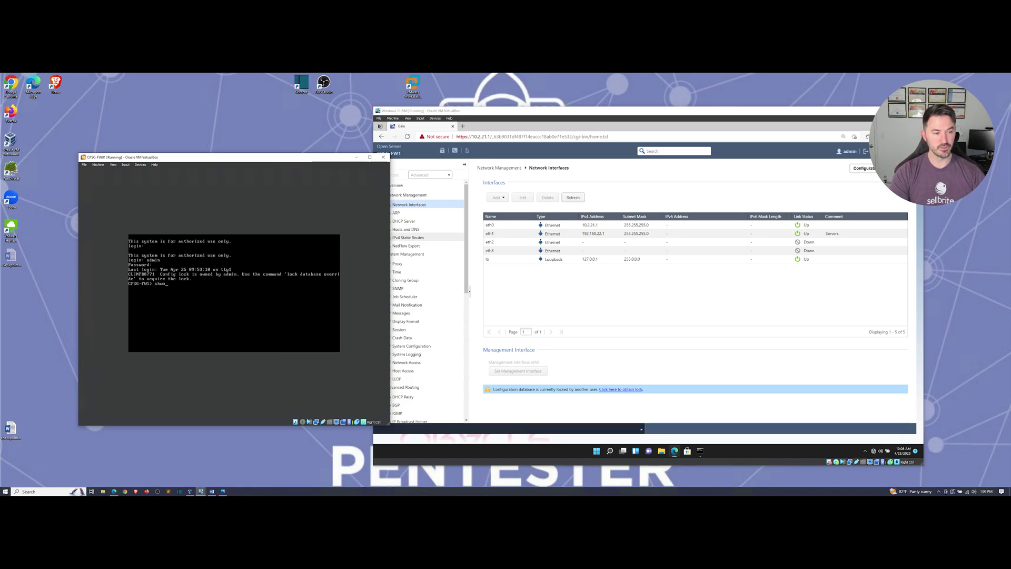
{"action": "key", "text": "BackSpace"}
{"action": "key", "text": "BackSpace"}
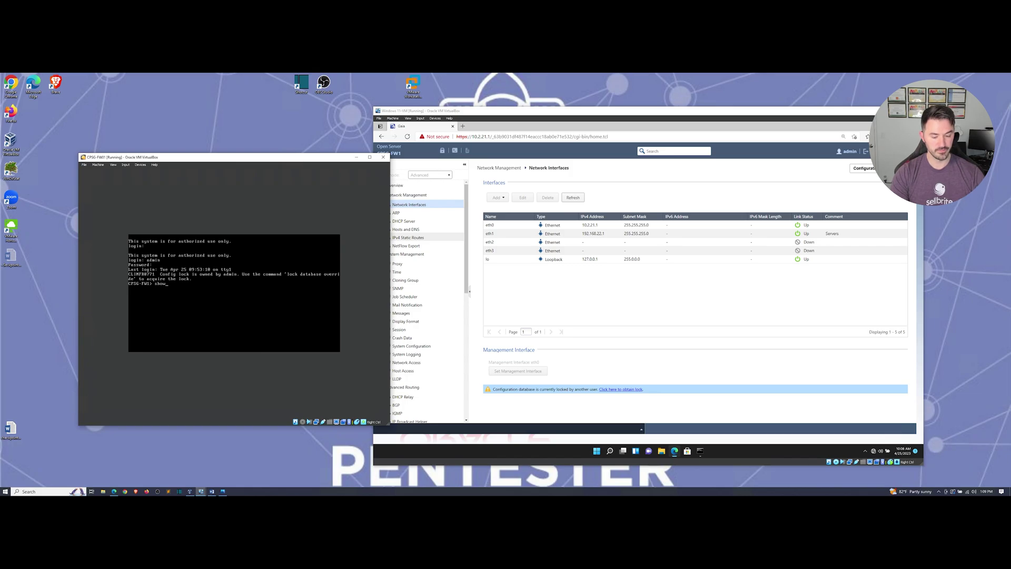
{"action": "type", "text": "ow inter"}
{"action": "key", "text": "Tab"}
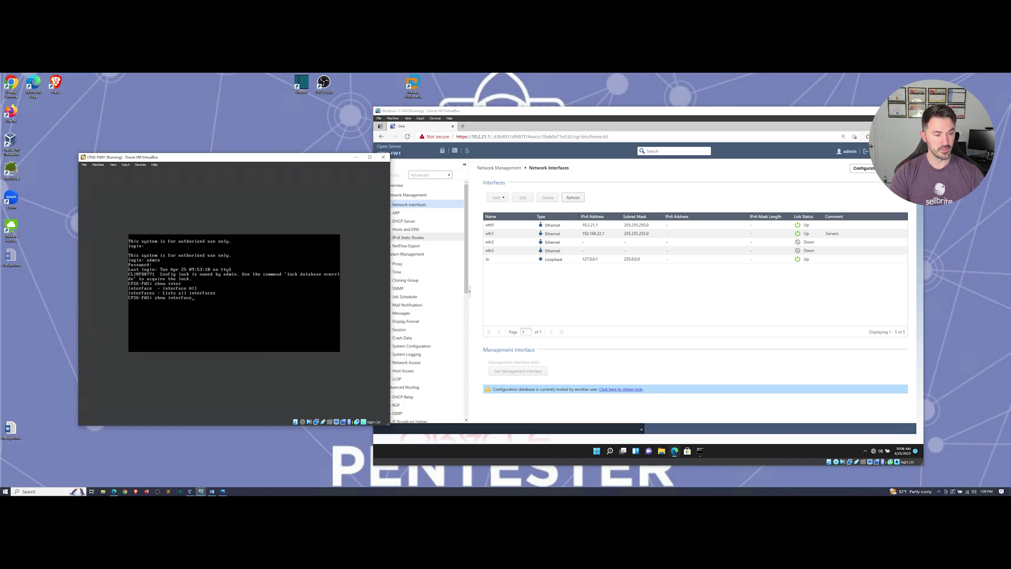
{"action": "type", "text": "all"}
{"action": "key", "text": "Return"}
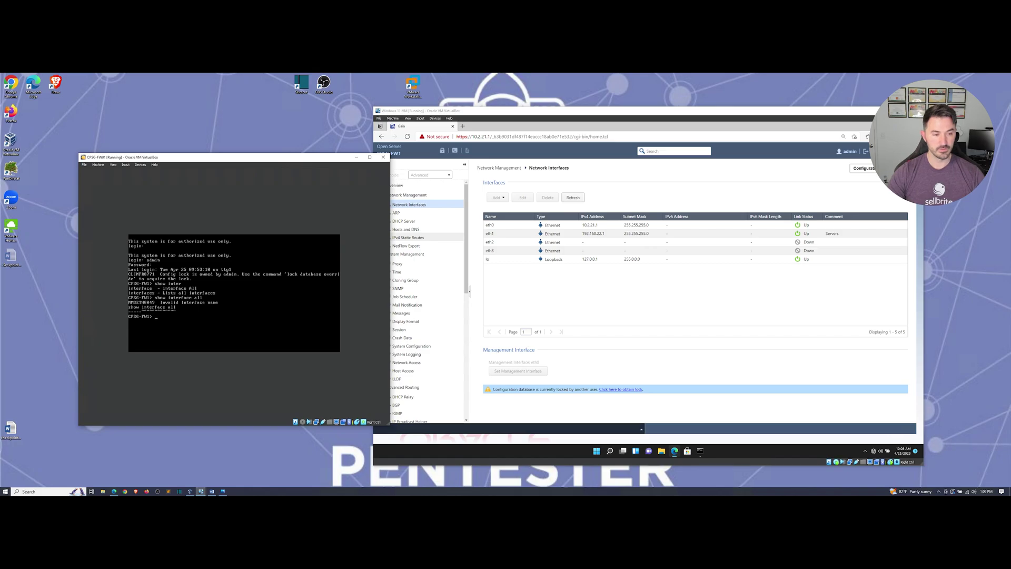
Step: Rerun the interface listing and page through the eth0, eth1 and lo details
{"action": "key", "text": "Up"}
{"action": "key", "text": "Return"}
{"action": "key", "text": "Up"}
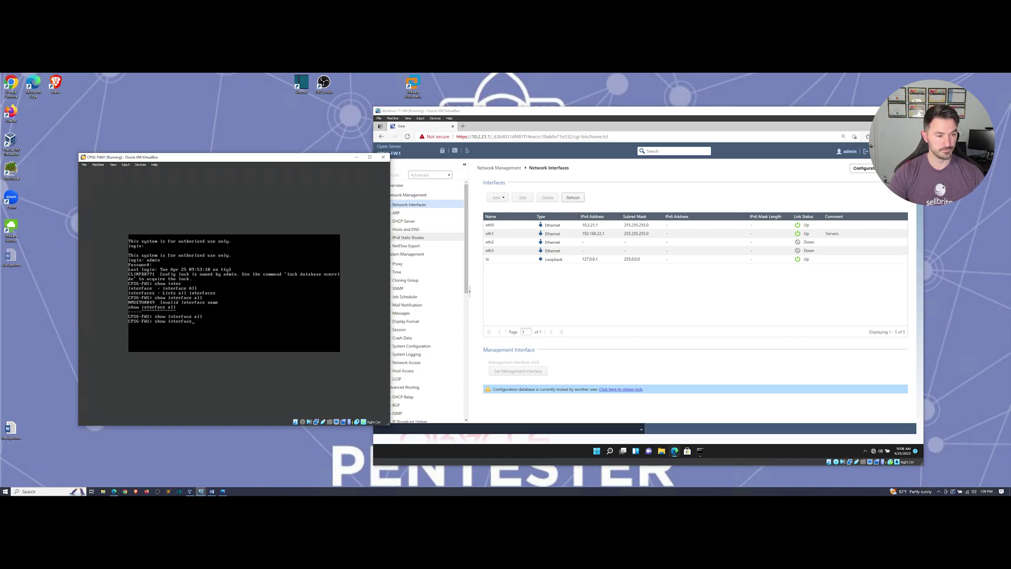
{"action": "type", "text": "s"}
{"action": "key", "text": "Return"}
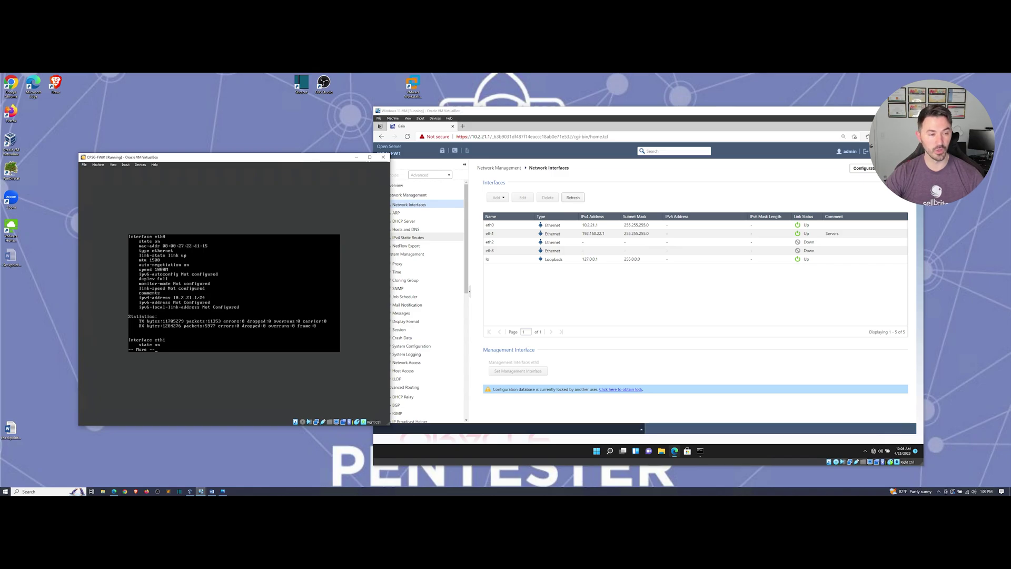
{"action": "key", "text": "space"}
{"action": "key", "text": "space"}
{"action": "key", "text": "space"}
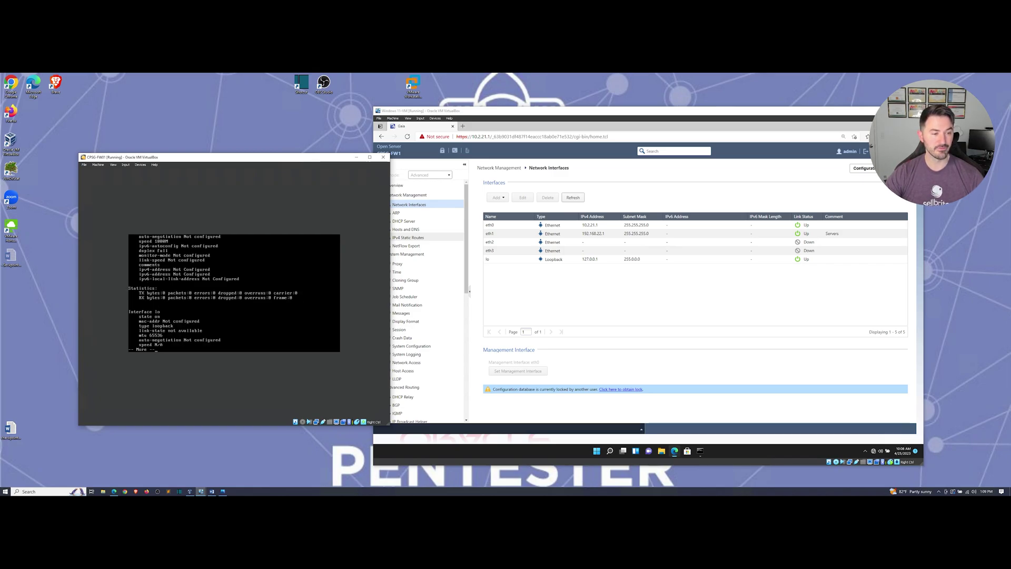
{"action": "key", "text": "space"}
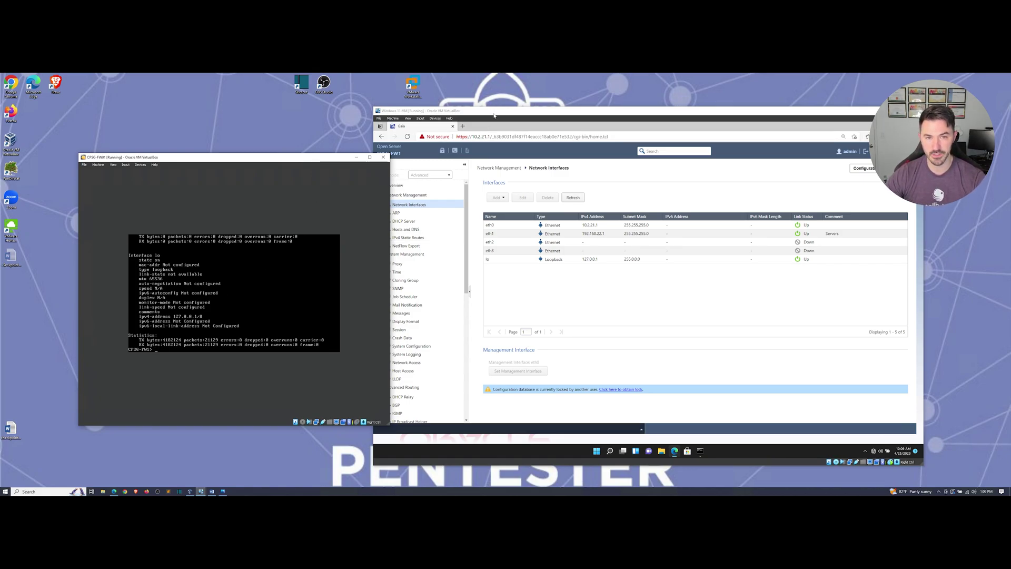
{"action": "left_click_drag", "start_coordinate": [494, 115], "coordinate": [443, 106]}
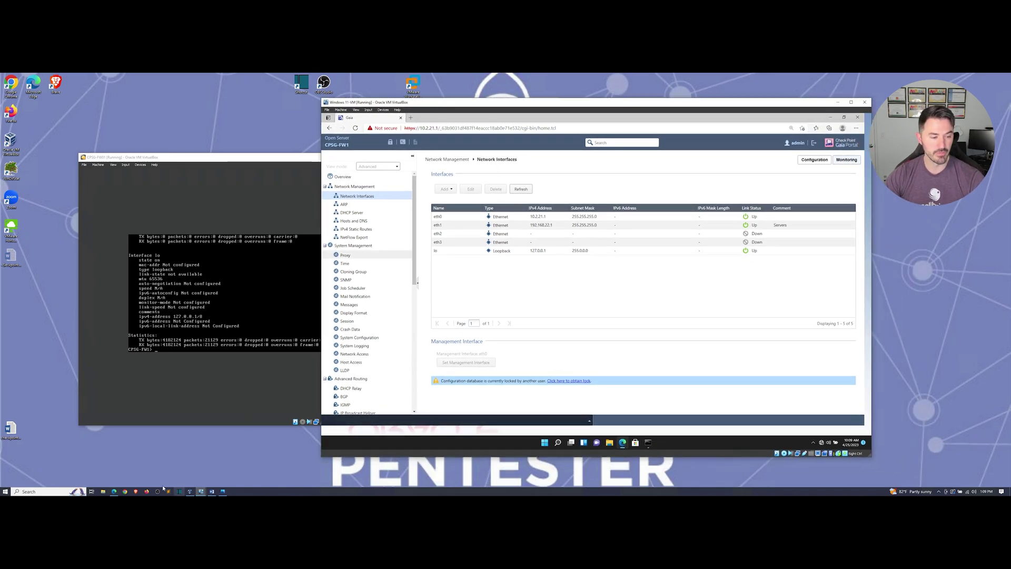
{"action": "left_click", "coordinate": [222, 492]}
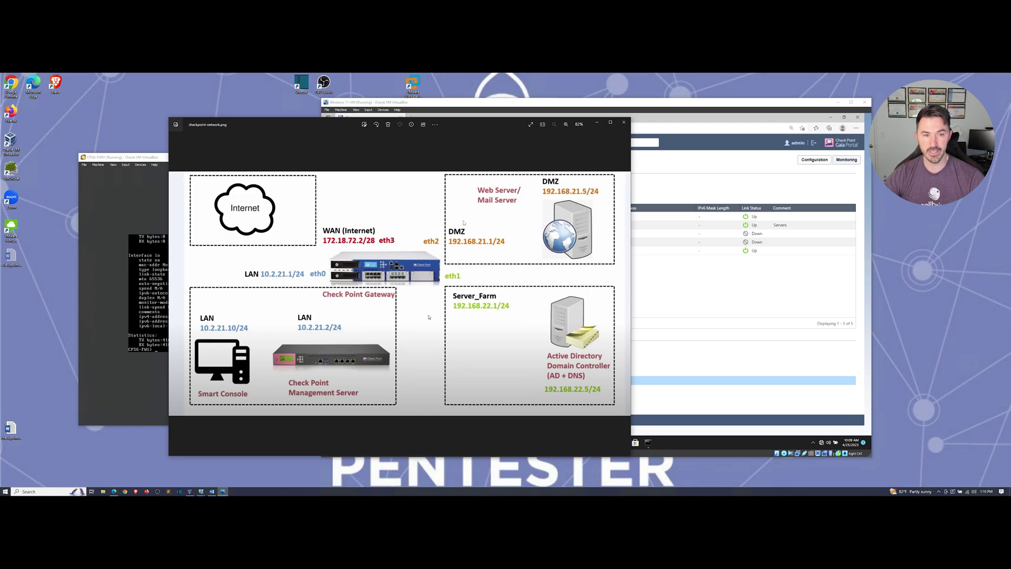
{"action": "left_click_drag", "start_coordinate": [486, 125], "coordinate": [0, 201]}
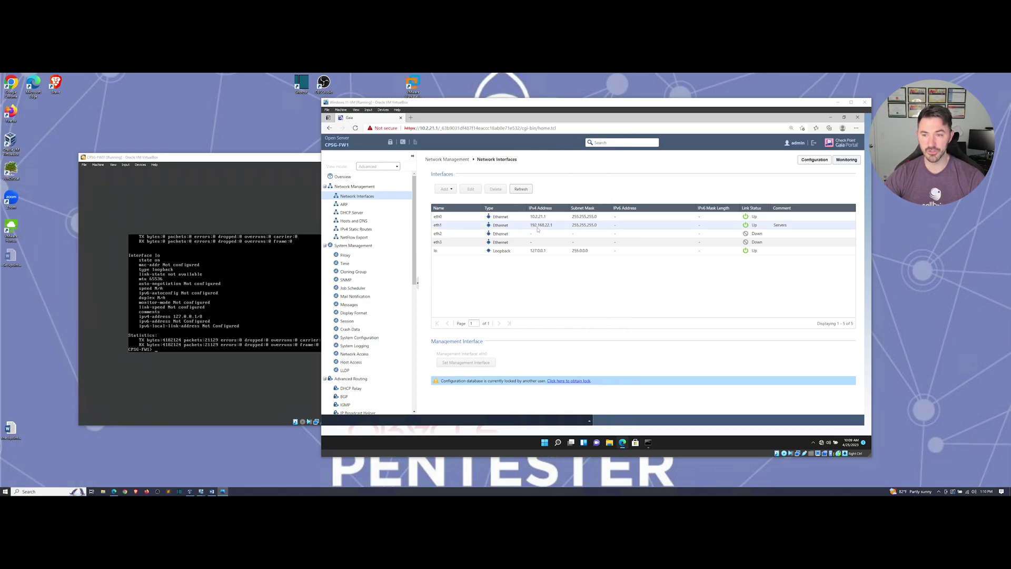
Step: Obtain the configuration lock in the Gaia Portal, overriding the current holder
{"action": "left_click", "coordinate": [558, 441]}
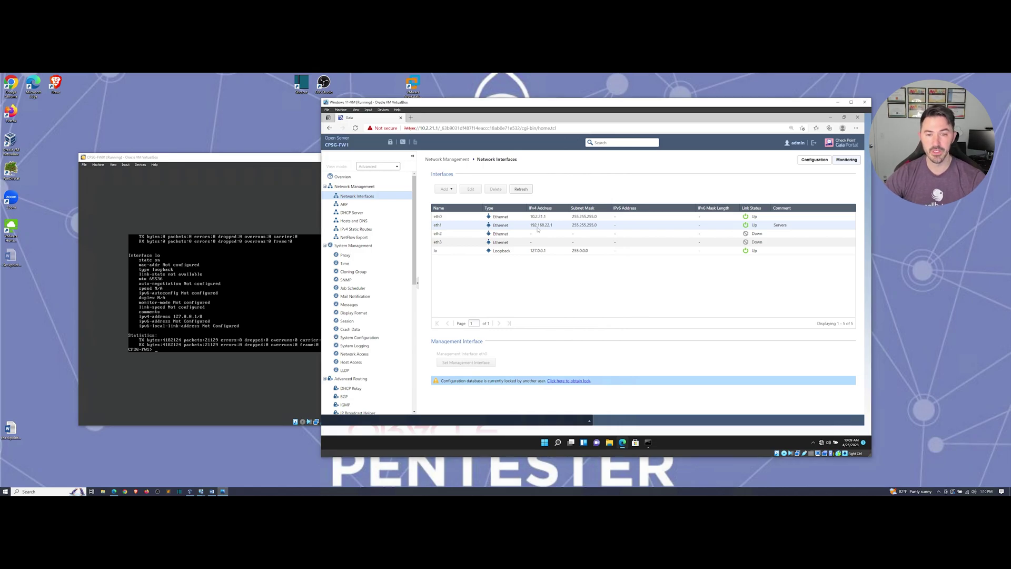
{"action": "left_click", "coordinate": [574, 381]}
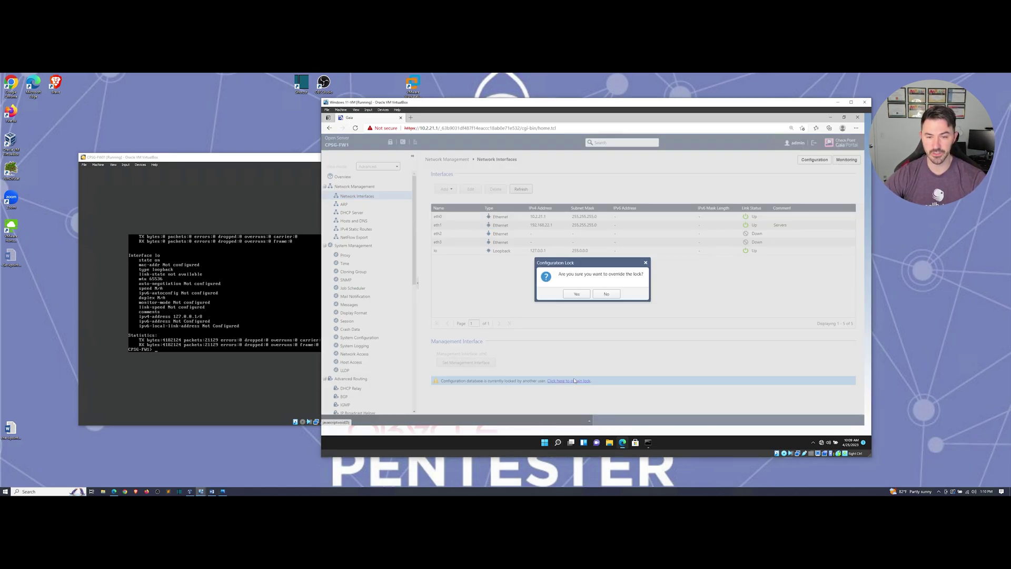
{"action": "left_click", "coordinate": [577, 294]}
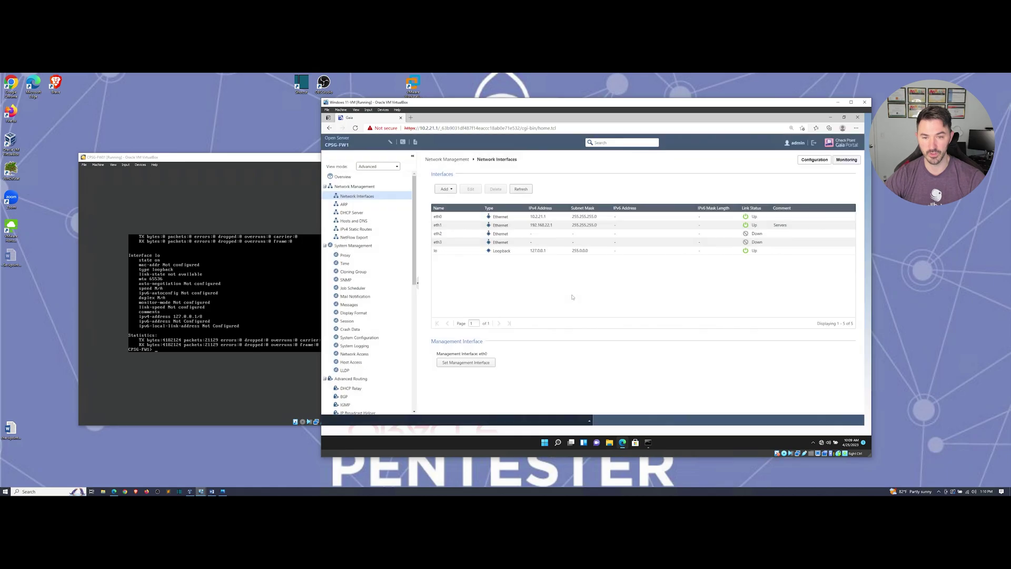
Step: Open eth1's settings, showing 192.168.22.1 / 255.255.255.0 with comment Servers
{"action": "left_click", "coordinate": [495, 227]}
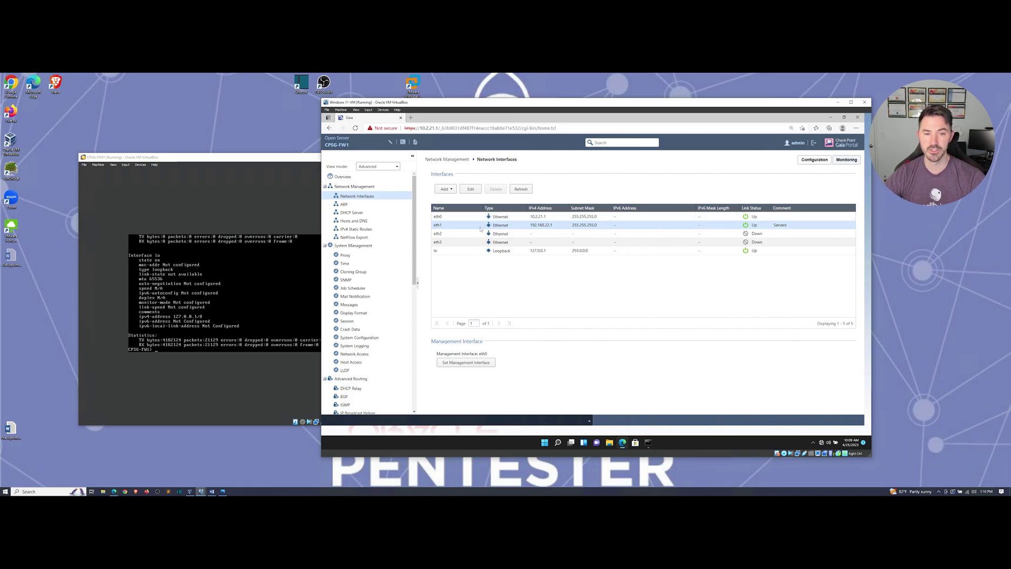
{"action": "left_click", "coordinate": [471, 189]}
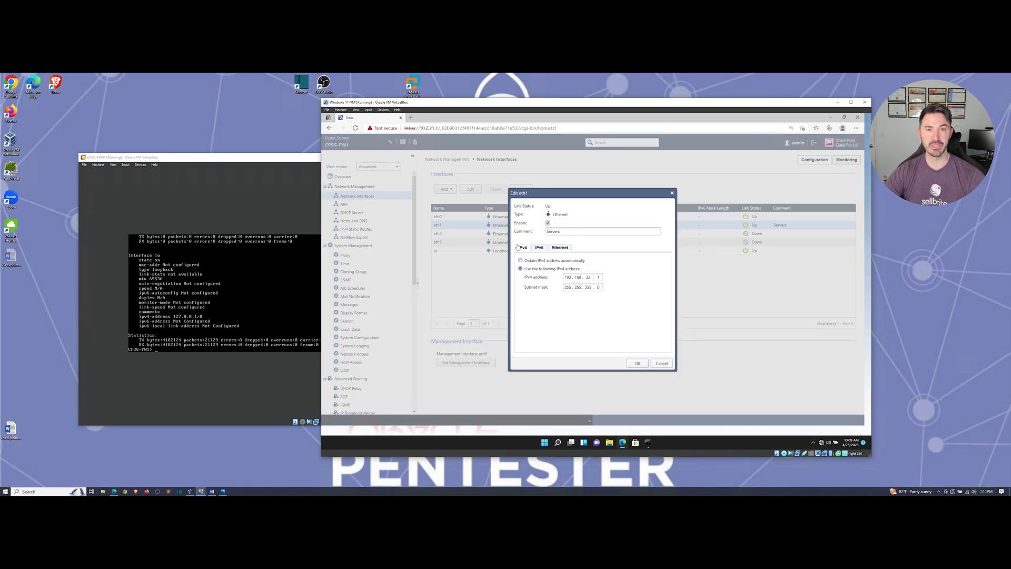
{"action": "mouse_move", "coordinate": [211, 487]}
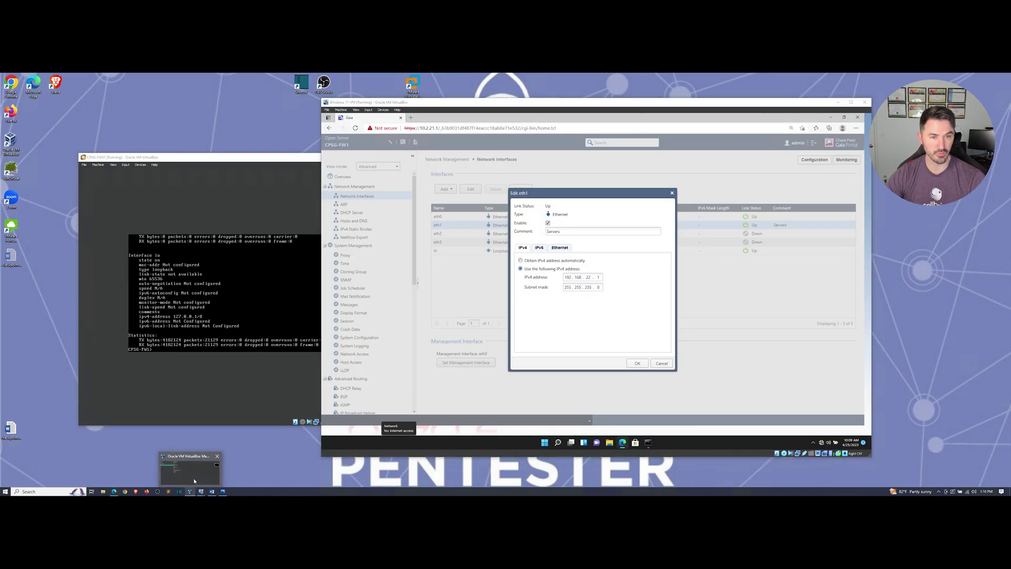
{"action": "left_click", "coordinate": [194, 481]}
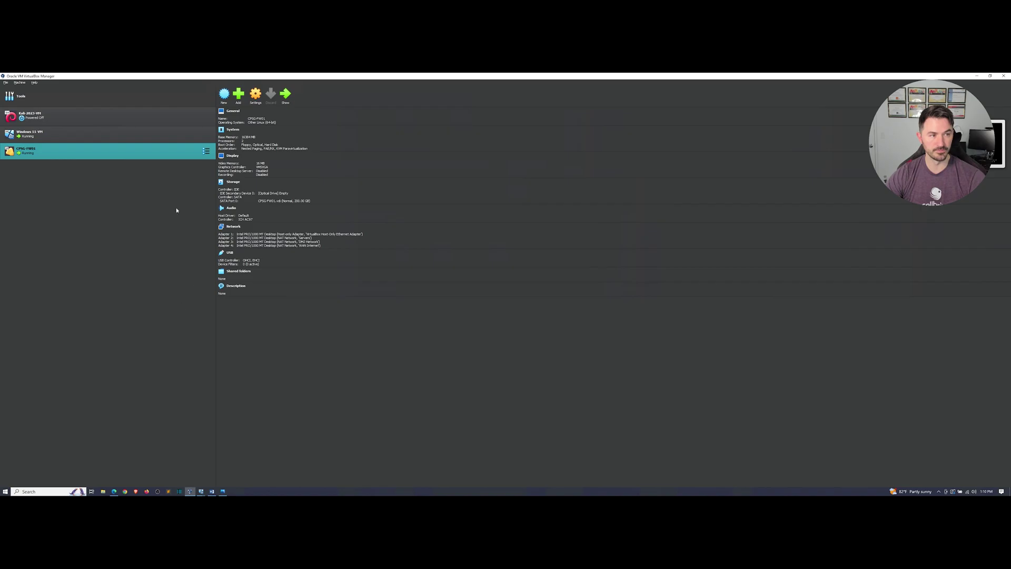
{"action": "left_click", "coordinate": [121, 96]}
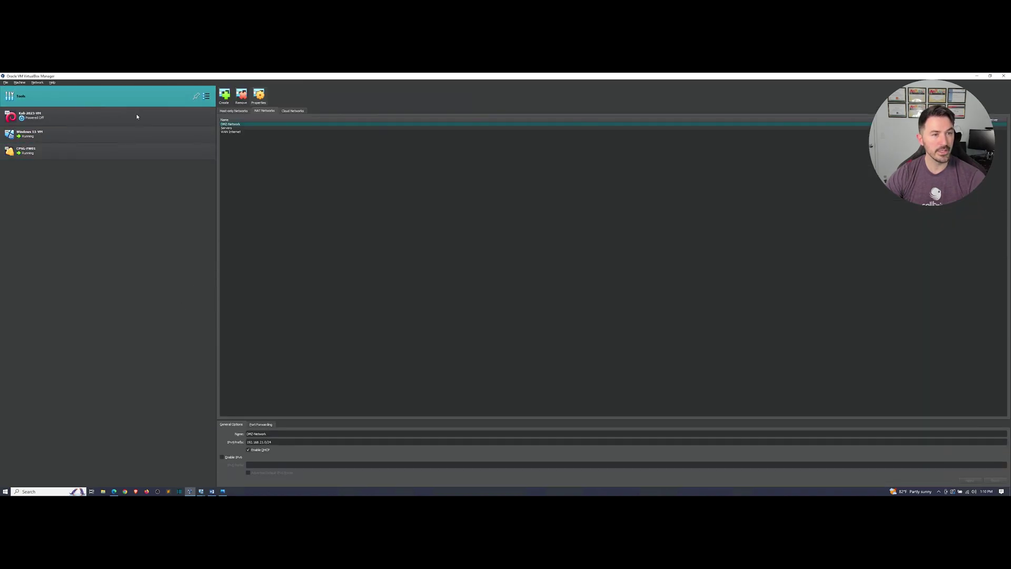
{"action": "left_click", "coordinate": [227, 128]}
{"action": "left_click", "coordinate": [230, 132]}
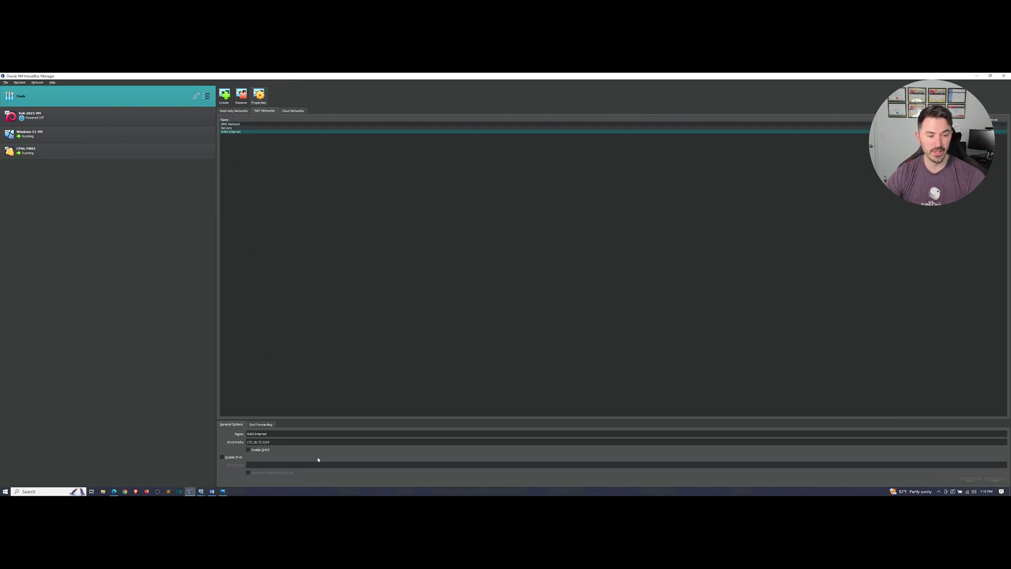
{"action": "left_click", "coordinate": [238, 128]}
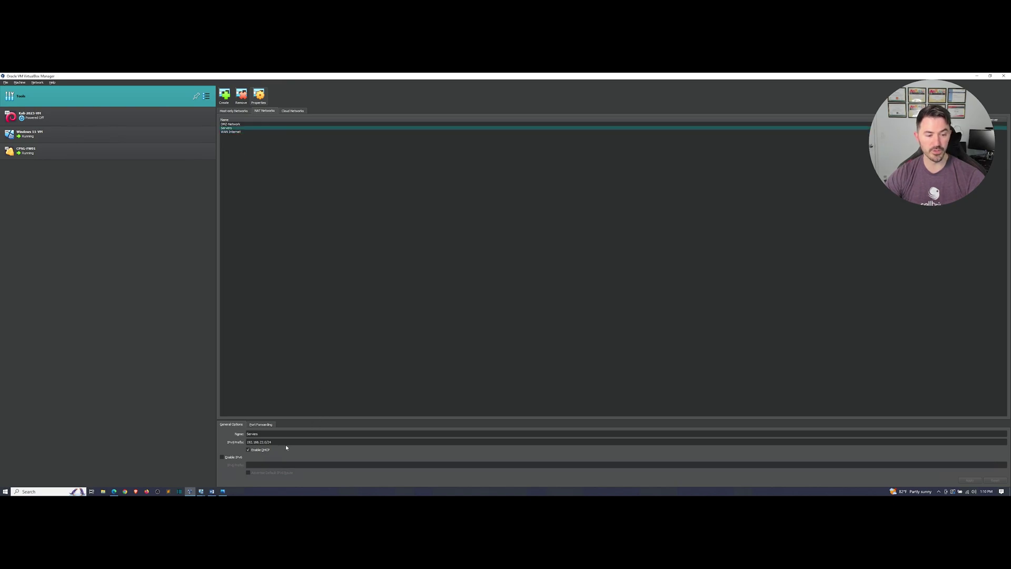
{"action": "left_click", "coordinate": [242, 124]}
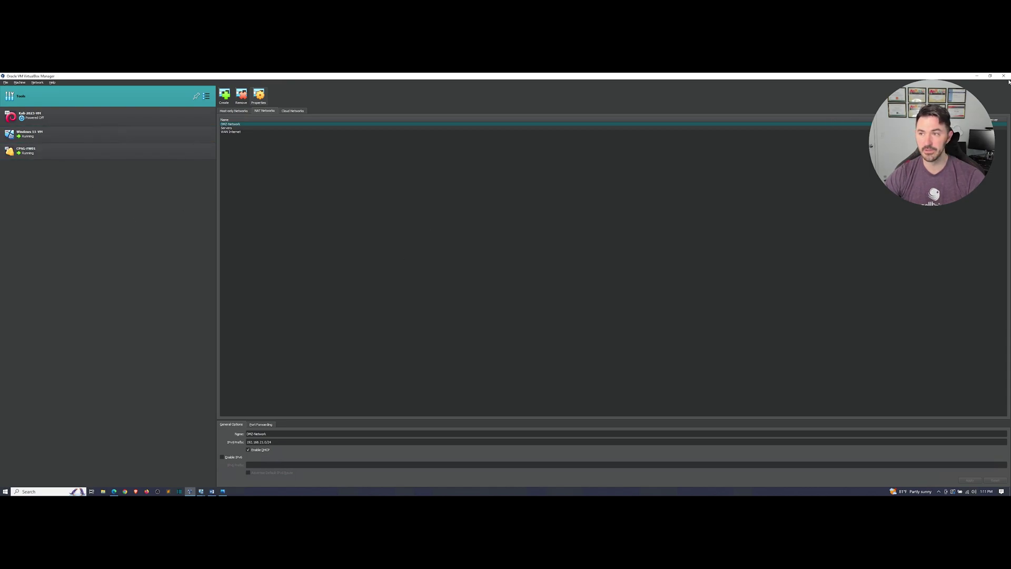
Step: Save eth1's settings with address 192.168.22.1
{"action": "left_click", "coordinate": [977, 77]}
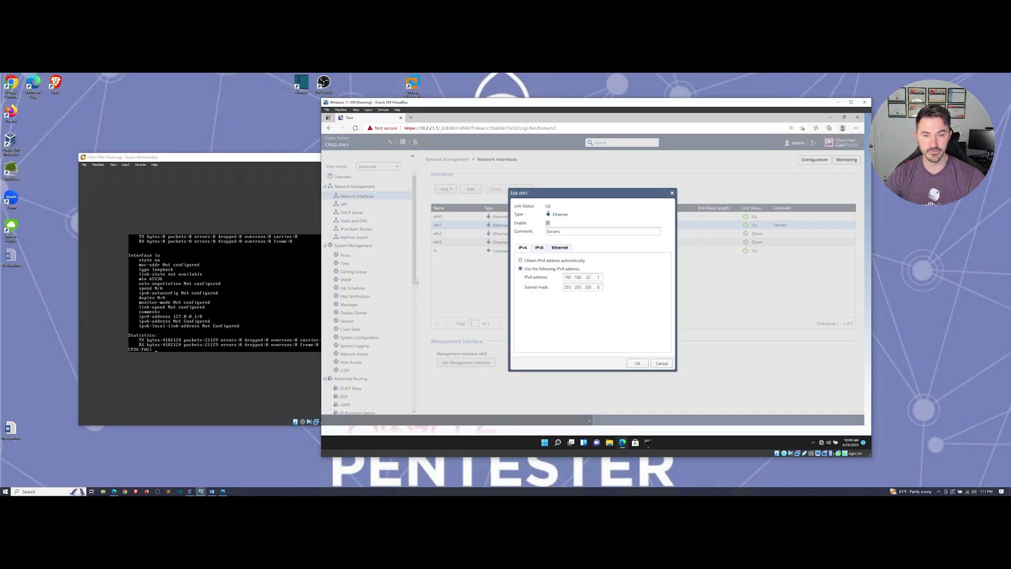
{"action": "left_click", "coordinate": [638, 363]}
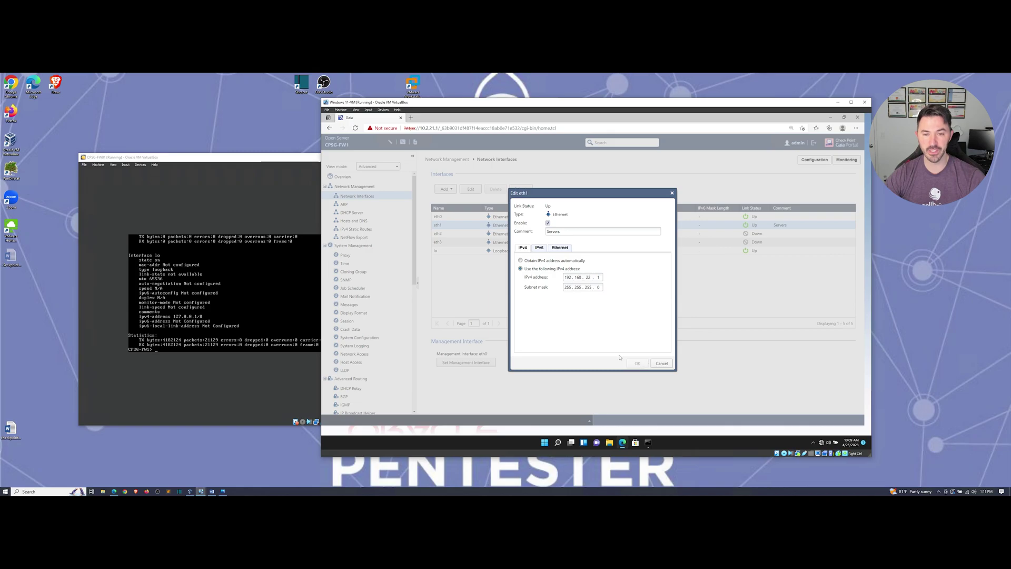
{"action": "left_click", "coordinate": [460, 234]}
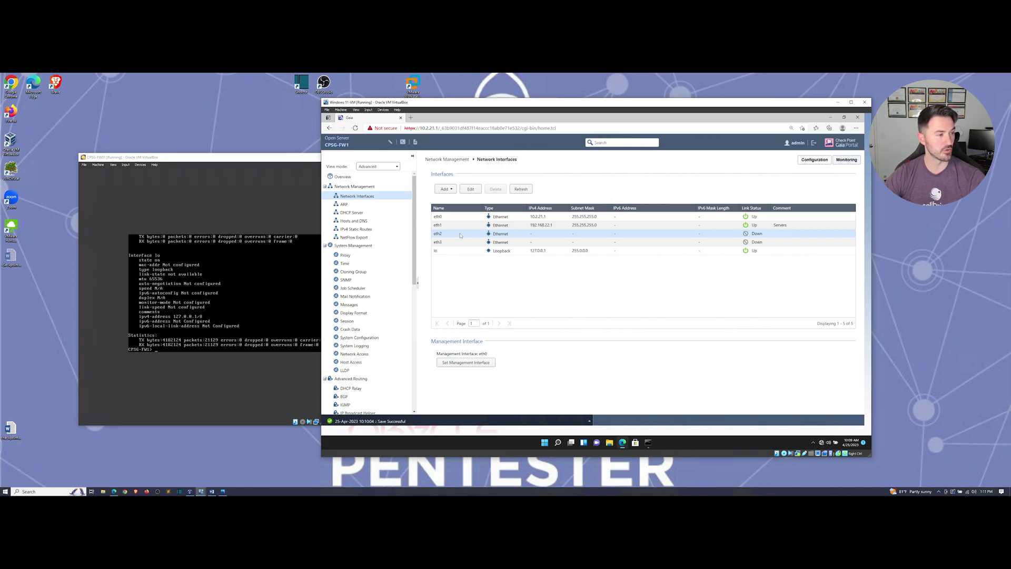
Step: Configure eth2 with comment DMZ-Servers, address 192.168.21.1 and mask 255.255.255.0
{"action": "double_click", "coordinate": [460, 235]}
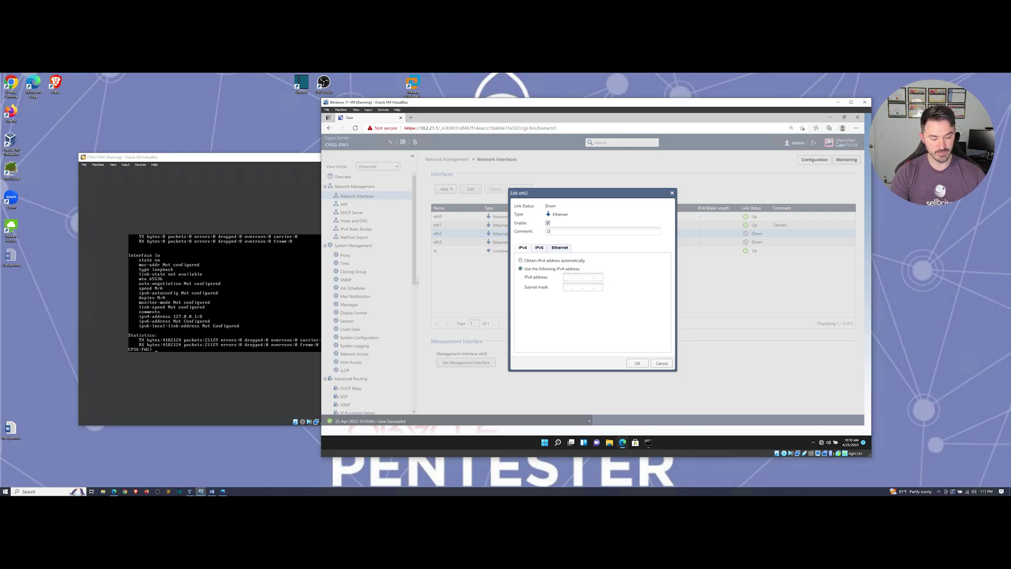
{"action": "type", "text": "DMZ-Servers"}
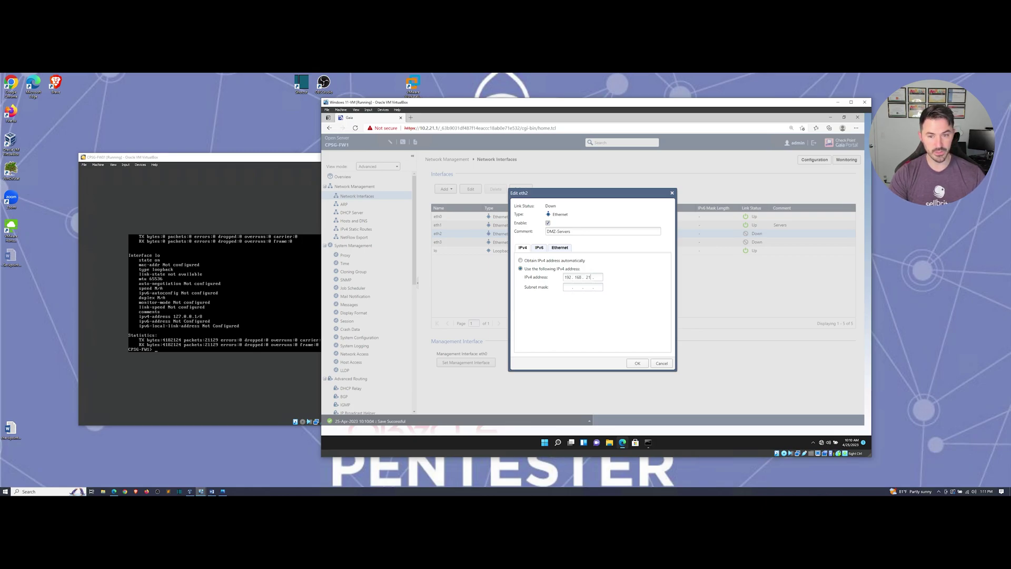
{"action": "left_click", "coordinate": [568, 287]}
{"action": "type", "text": "244.24"}
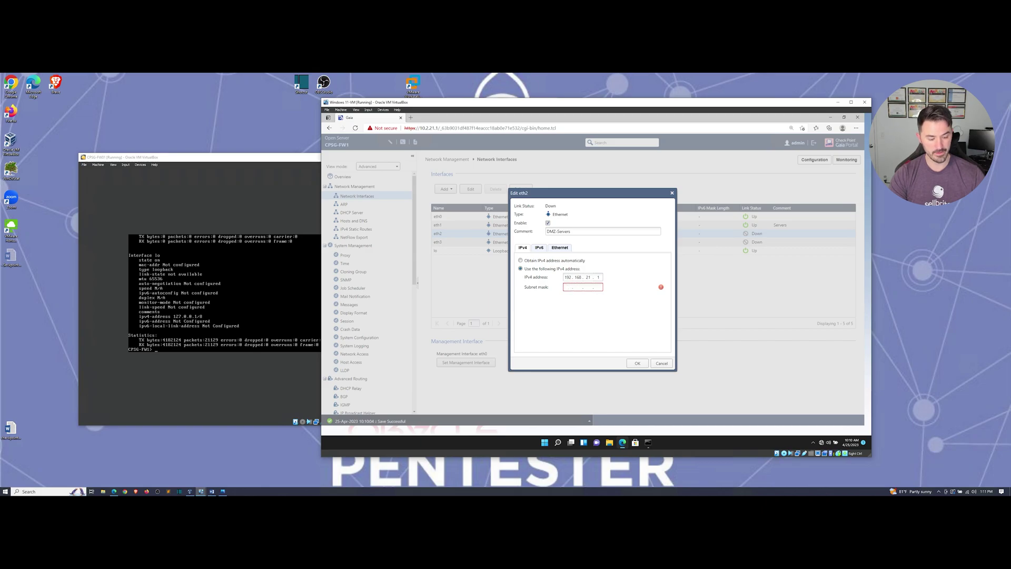
{"action": "type", "text": "55.255."}
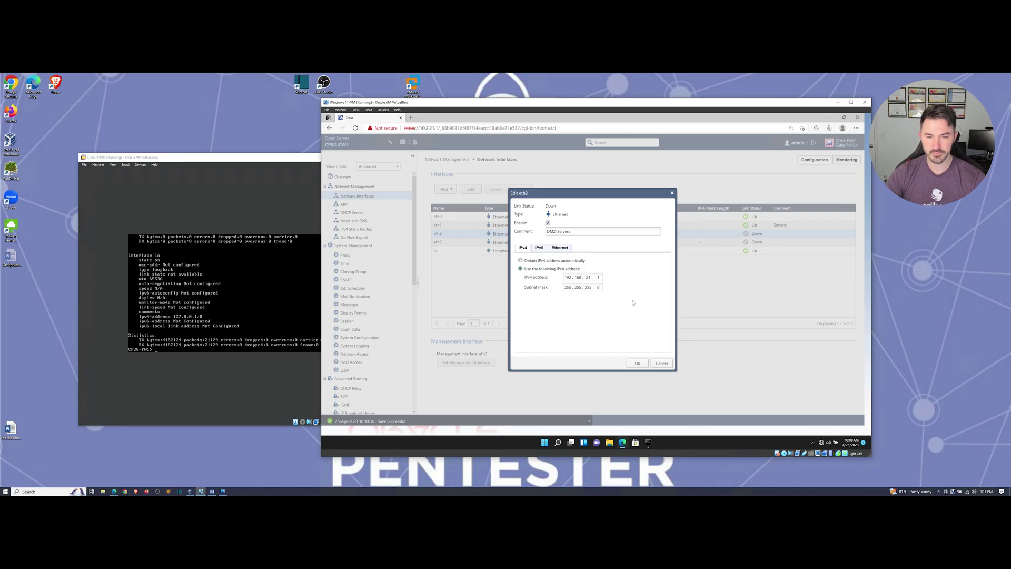
{"action": "left_click", "coordinate": [638, 363]}
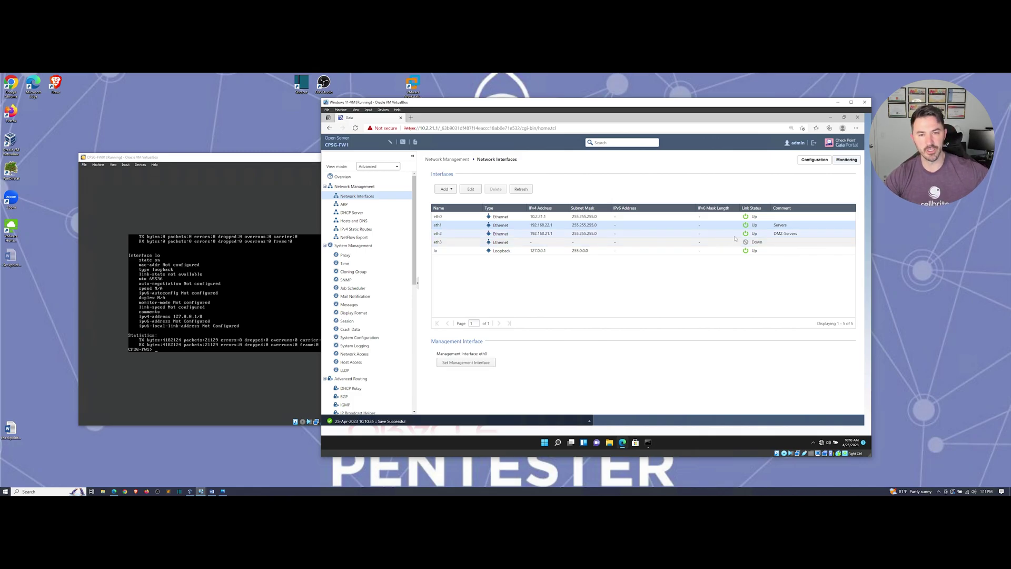
{"action": "left_click", "coordinate": [470, 243]}
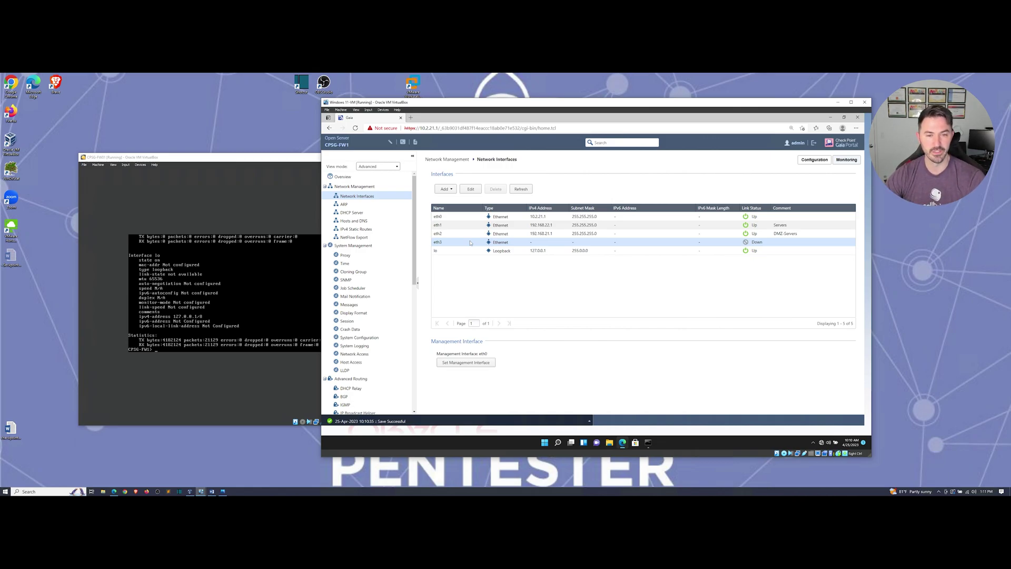
Step: Enable eth3 and give it the comment WAN_Internet
{"action": "double_click", "coordinate": [470, 243]}
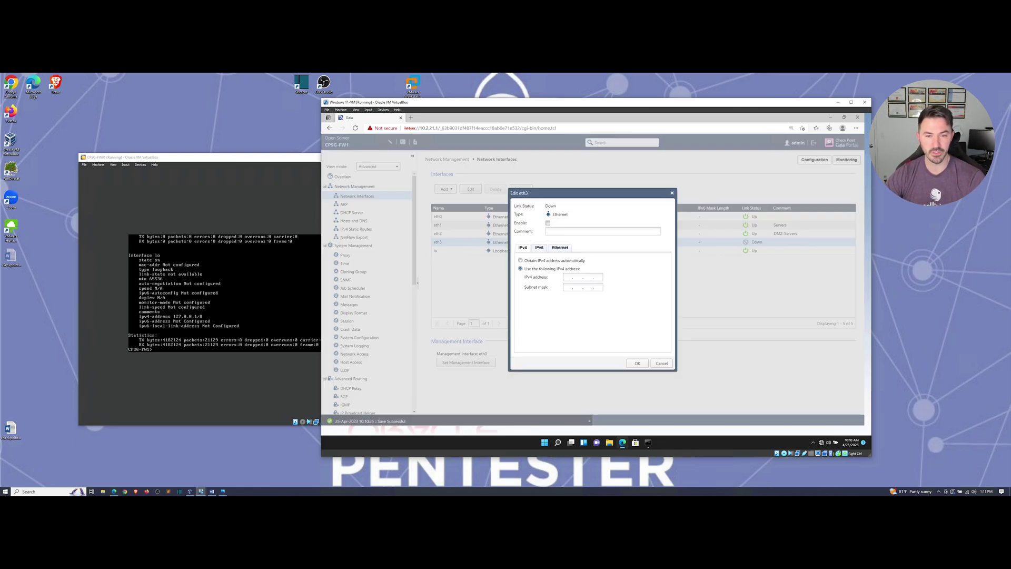
{"action": "left_click", "coordinate": [548, 223]}
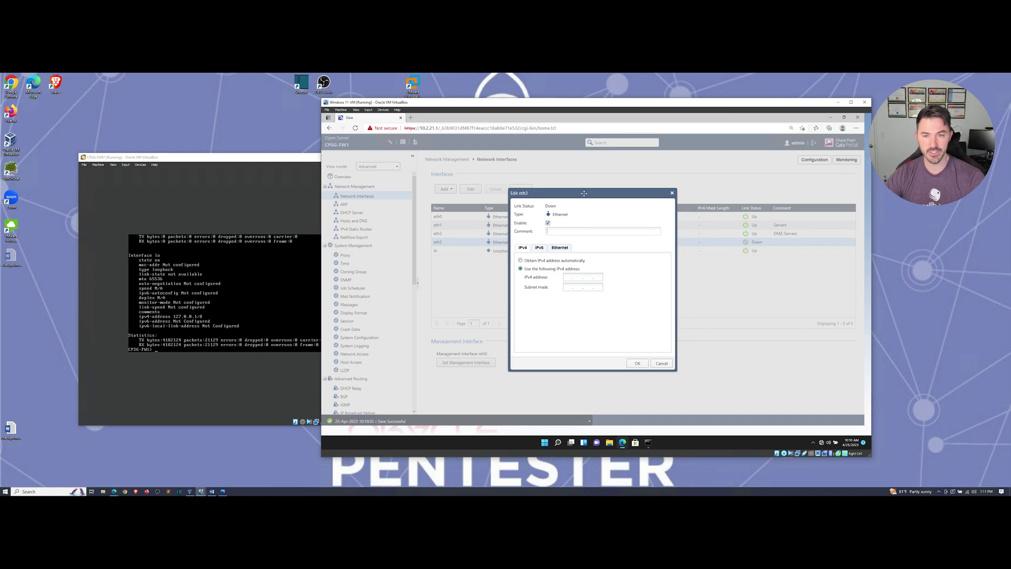
{"action": "mouse_move", "coordinate": [584, 194]}
{"action": "left_mouse_down"}
{"action": "mouse_move", "coordinate": [594, 195]}
{"action": "mouse_move", "coordinate": [573, 196]}
{"action": "left_mouse_up"}
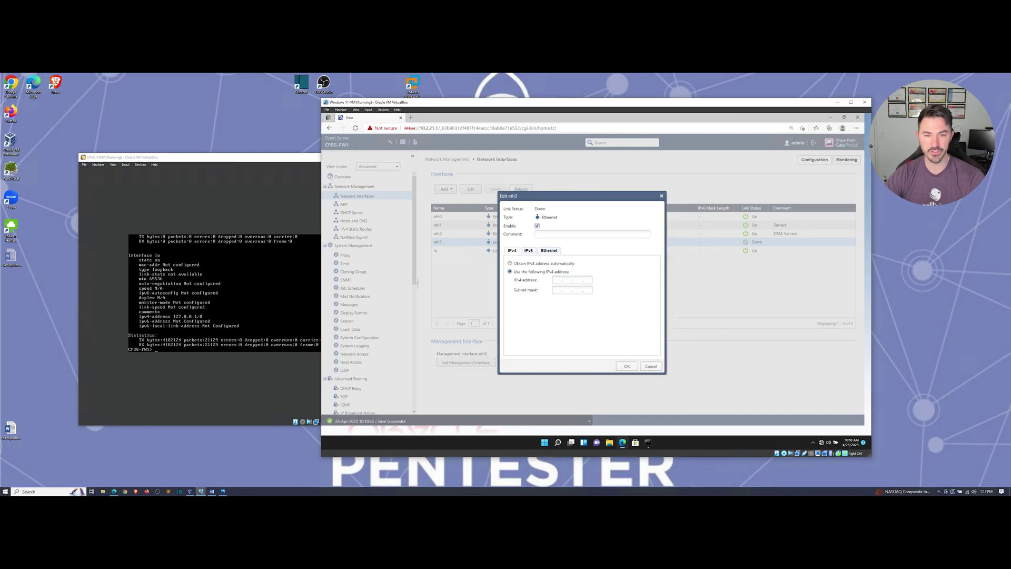
{"action": "left_click", "coordinate": [538, 233]}
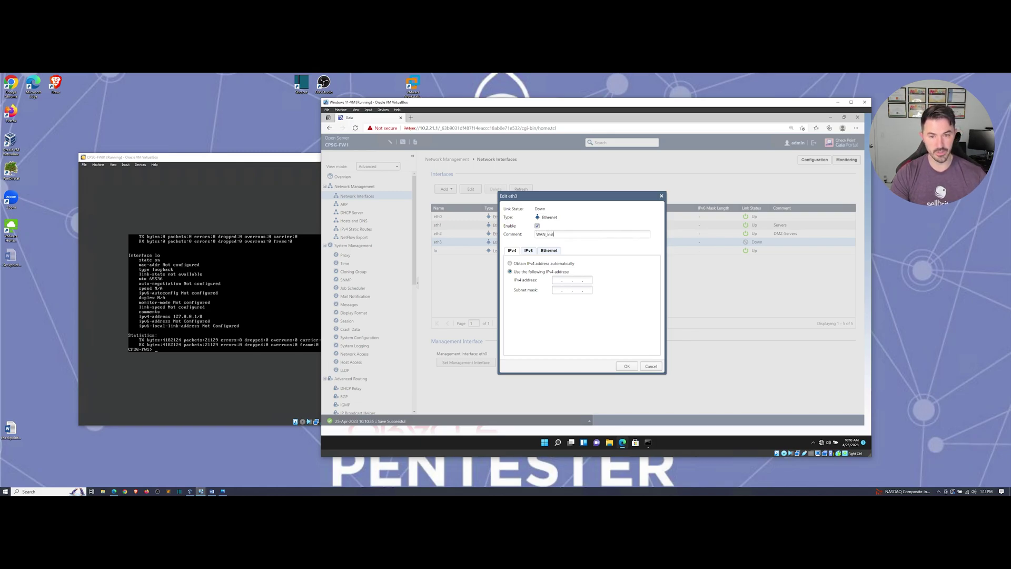
{"action": "type", "text": "WAN_Internet"}
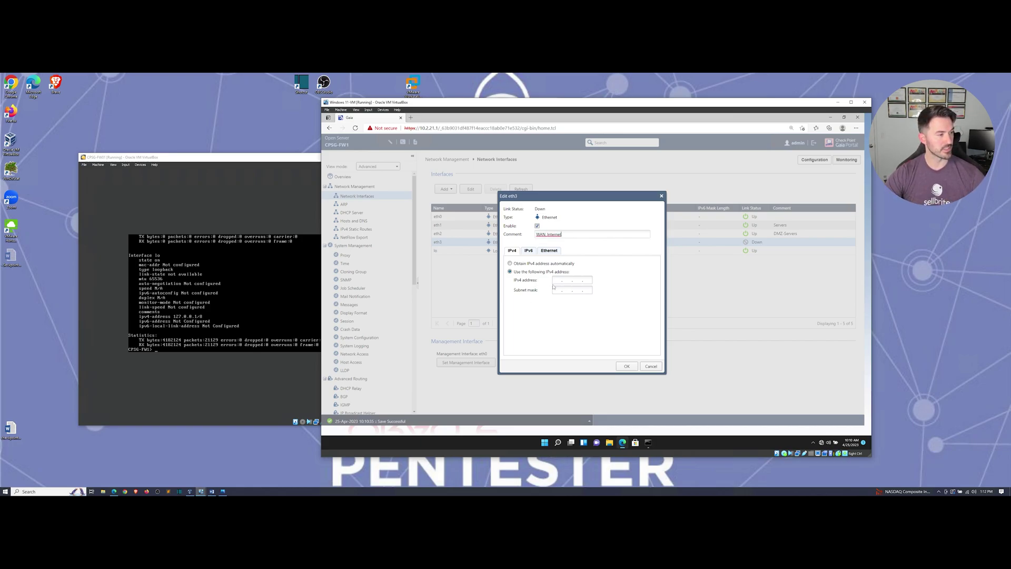
Step: Set eth3's address to 172.16.72.2 with mask 255.255.255.240 and save
{"action": "left_click", "coordinate": [156, 350]}
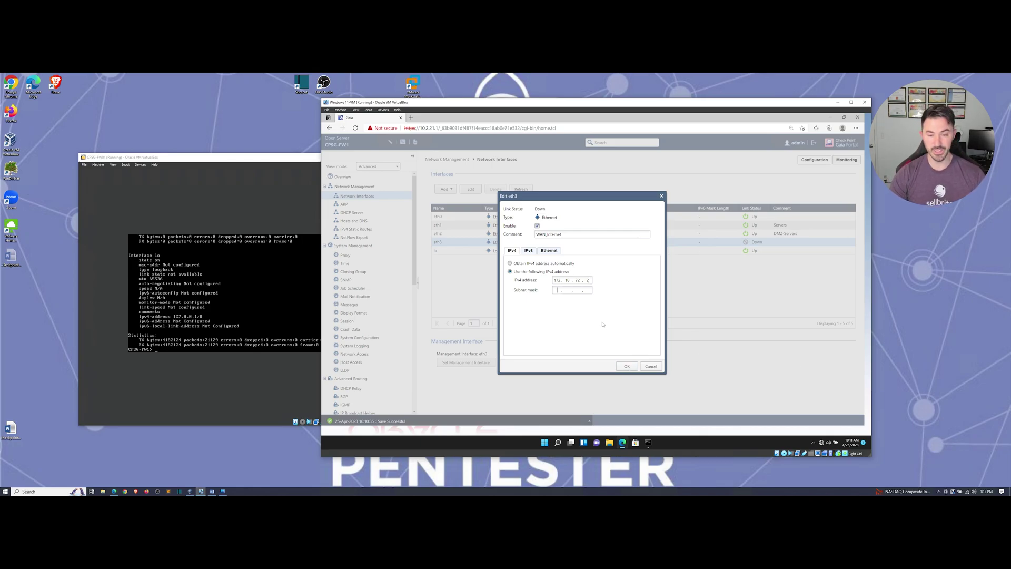
{"action": "type", "text": "255 . 25 "}
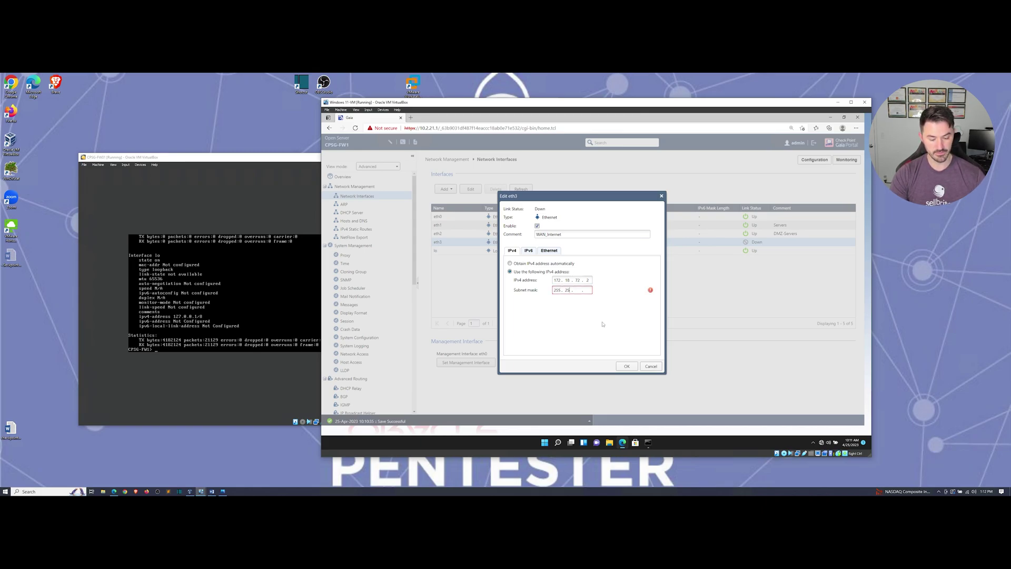
{"action": "type", "text": "."}
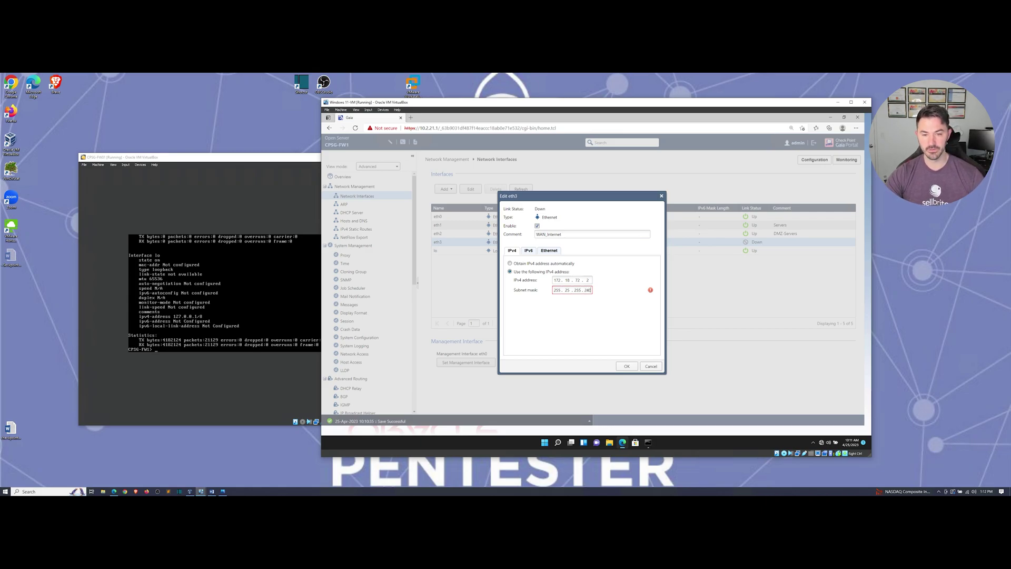
{"action": "left_click", "coordinate": [568, 289]}
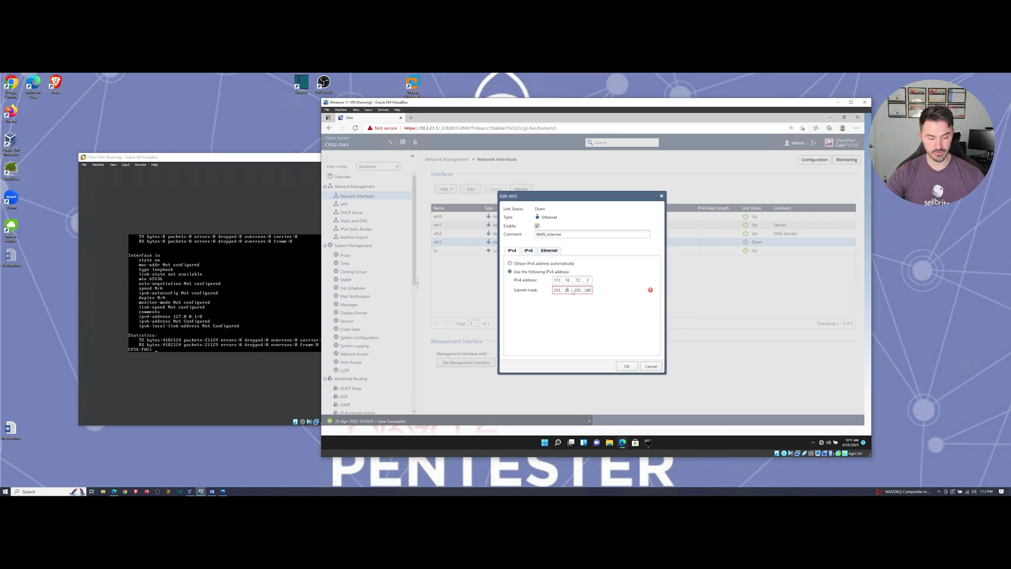
{"action": "type", "text": "5"}
{"action": "left_click", "coordinate": [623, 367]}
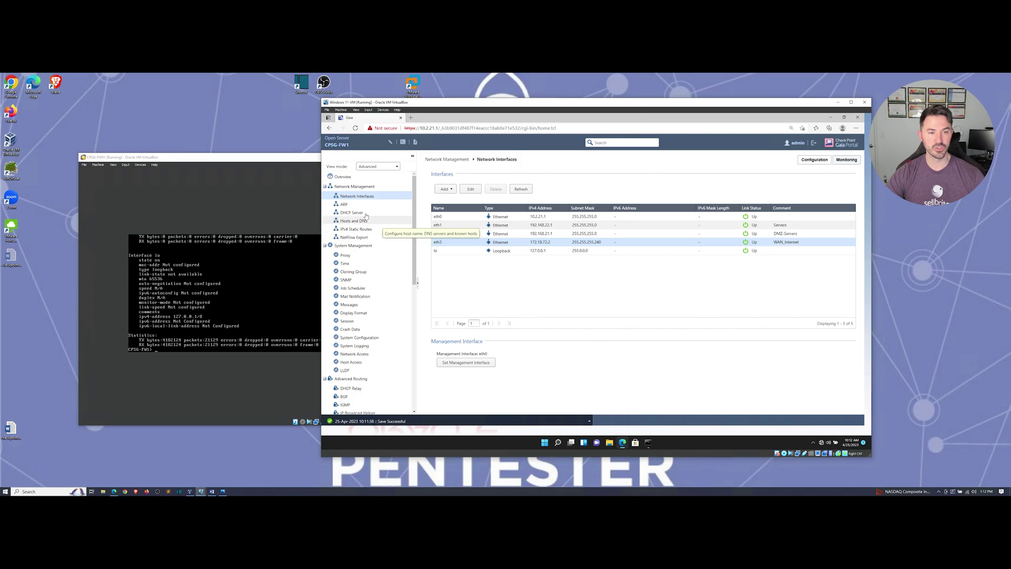
Step: Ping 8.8.8.8 and google.com from the firewall console, getting unreachable and unknown host
{"action": "left_click", "coordinate": [311, 280]}
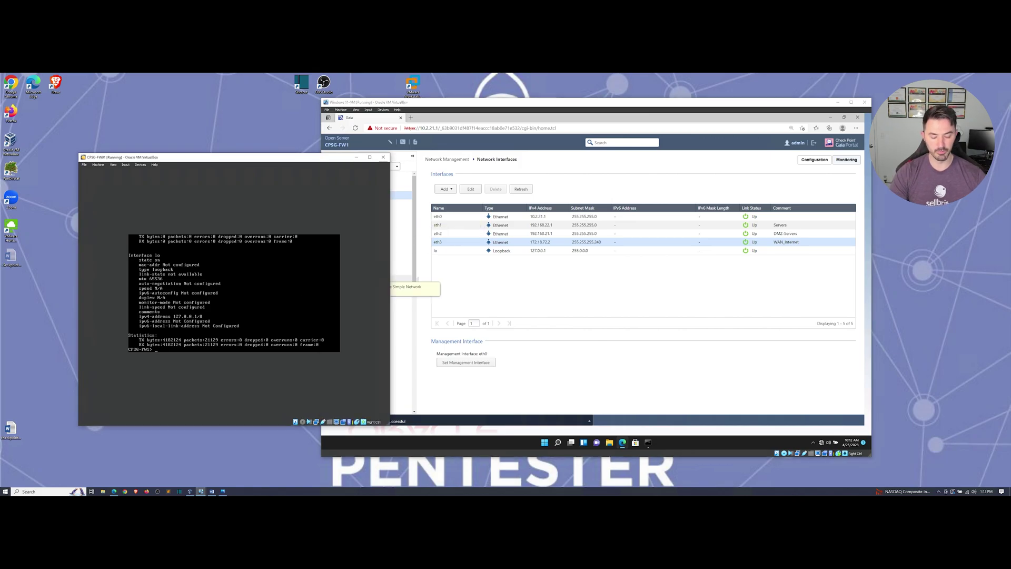
{"action": "type", "text": "ping"}
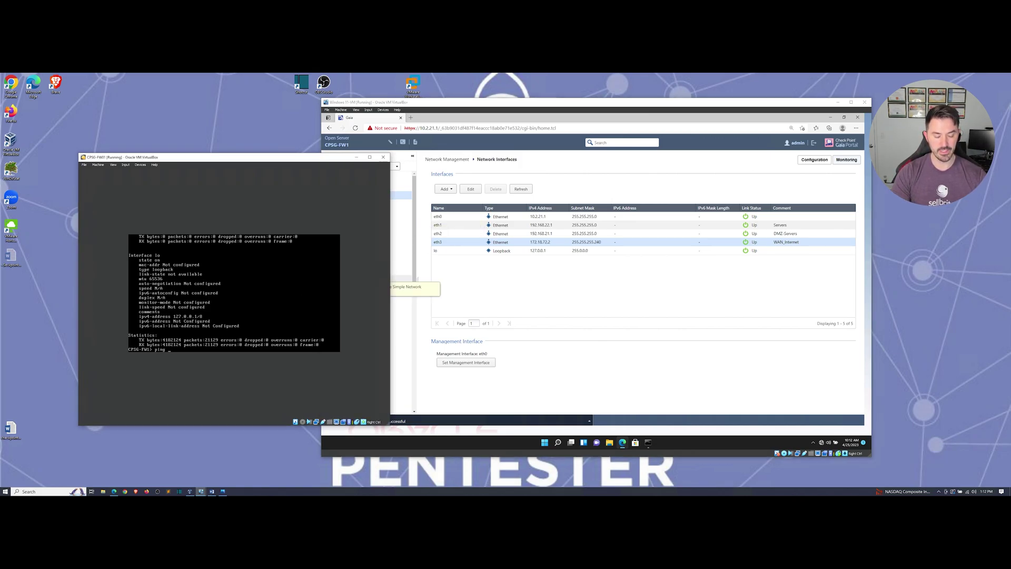
{"action": "type", "text": " 8.8.8.8"}
{"action": "key", "text": "Return"}
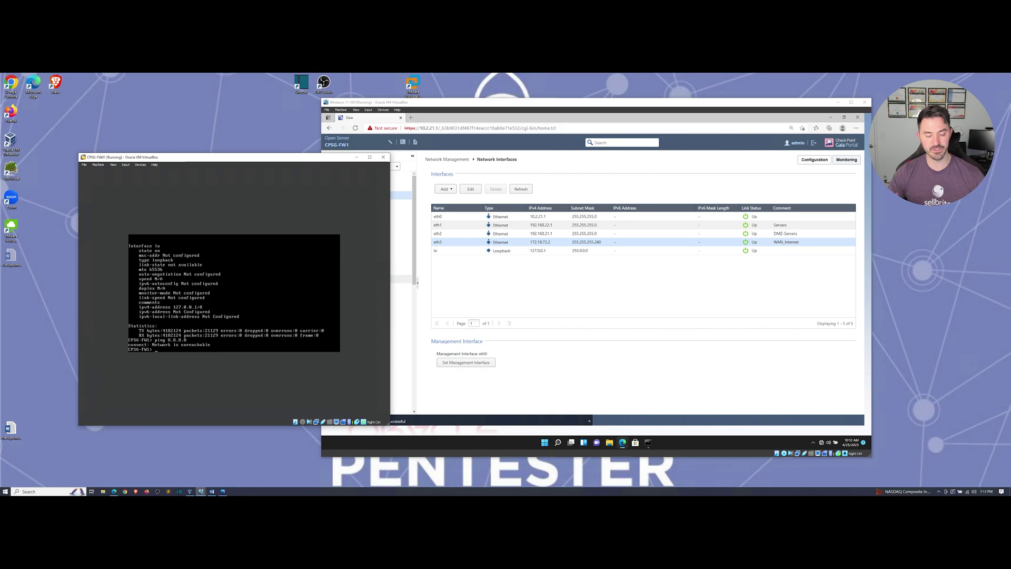
{"action": "type", "text": "g goo"}
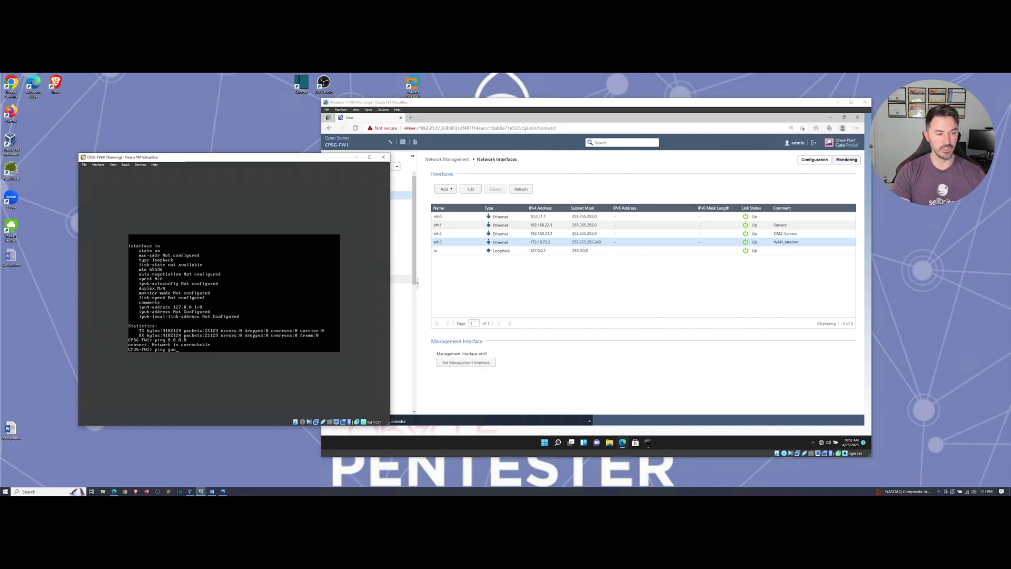
{"action": "type", "text": "gle.com"}
{"action": "key", "text": "Return"}
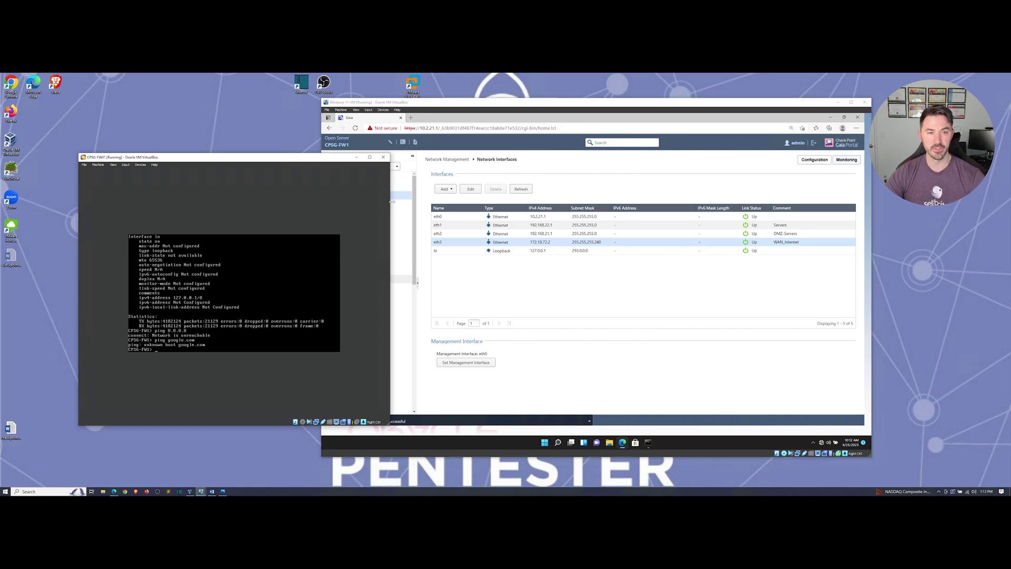
{"action": "left_click", "coordinate": [402, 244]}
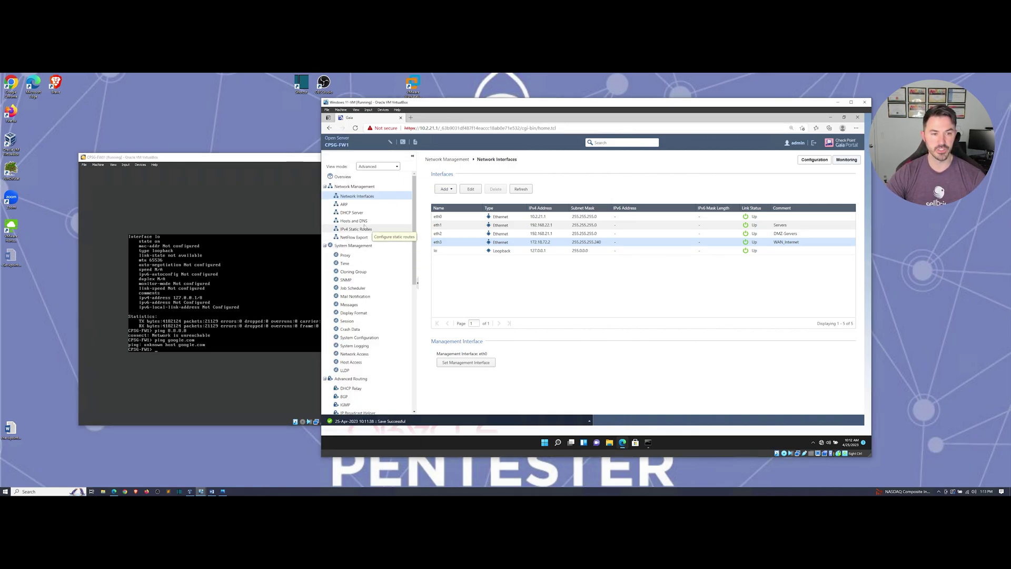
Step: Open the Default IPv4 static route for editing
{"action": "left_click", "coordinate": [358, 230]}
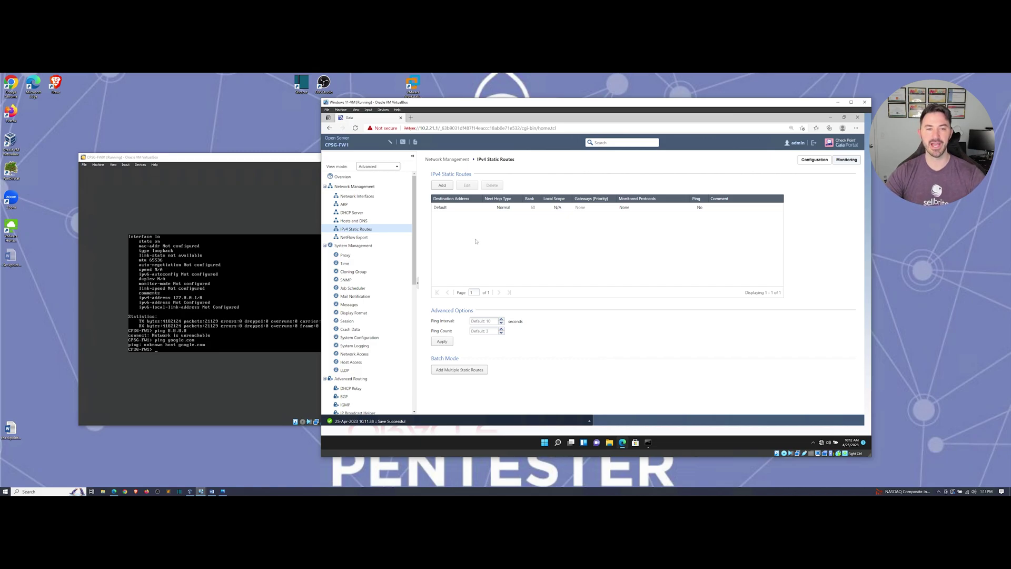
{"action": "left_click", "coordinate": [457, 208]}
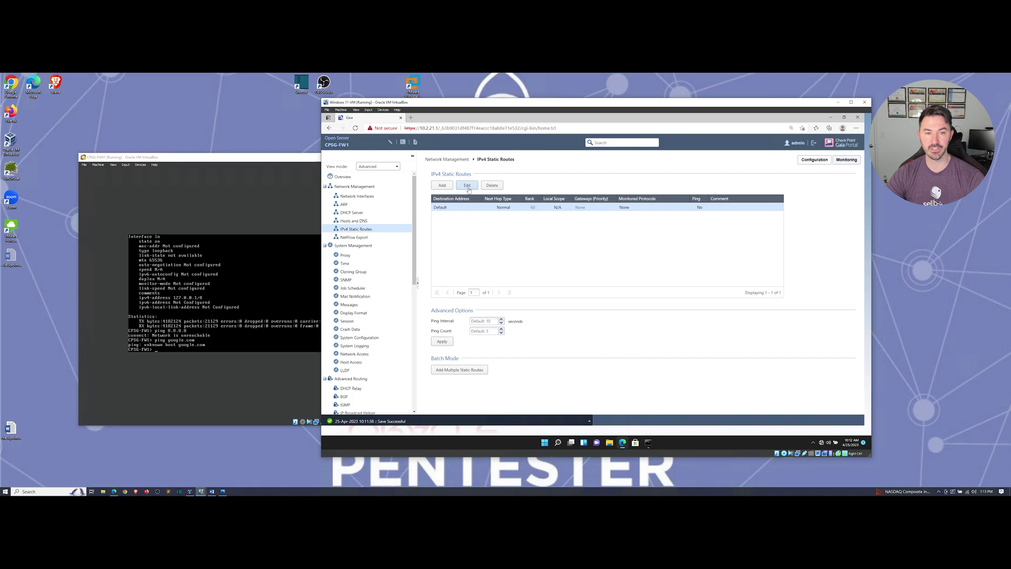
{"action": "left_click", "coordinate": [468, 185]}
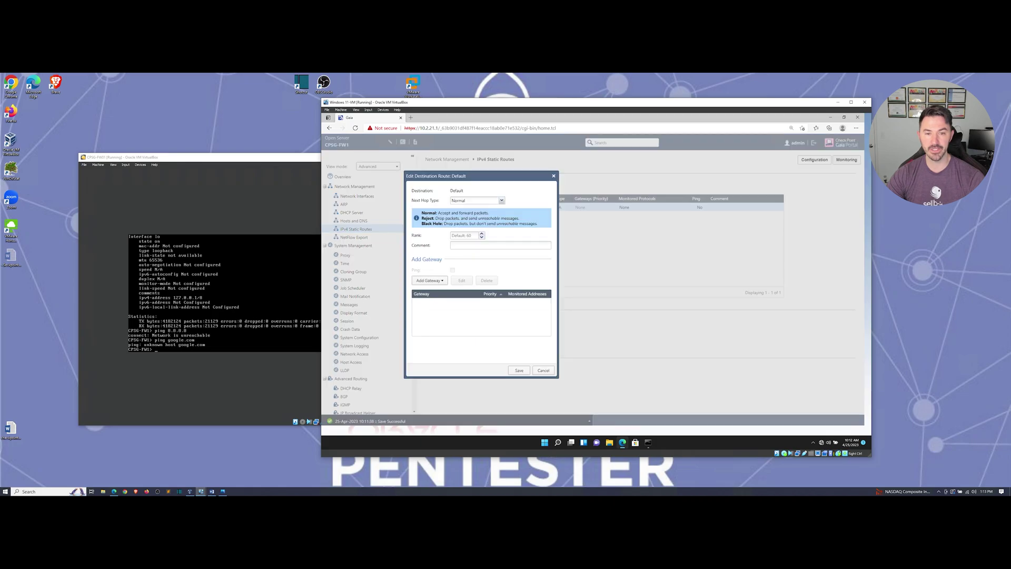
Step: Add gateway IP 172.18.72.1 to the Default route and save it
{"action": "left_click", "coordinate": [431, 280]}
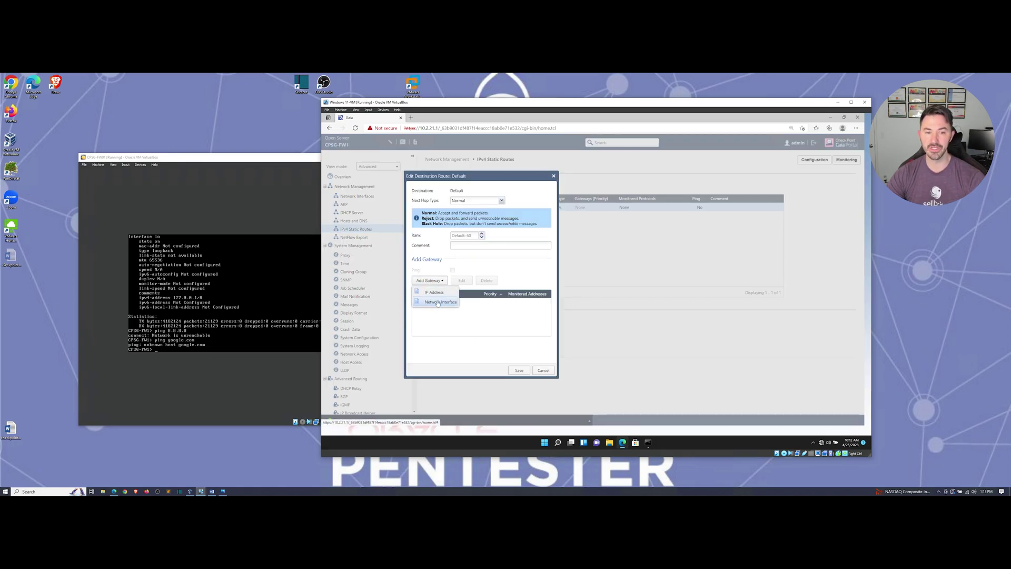
{"action": "left_click", "coordinate": [434, 292]}
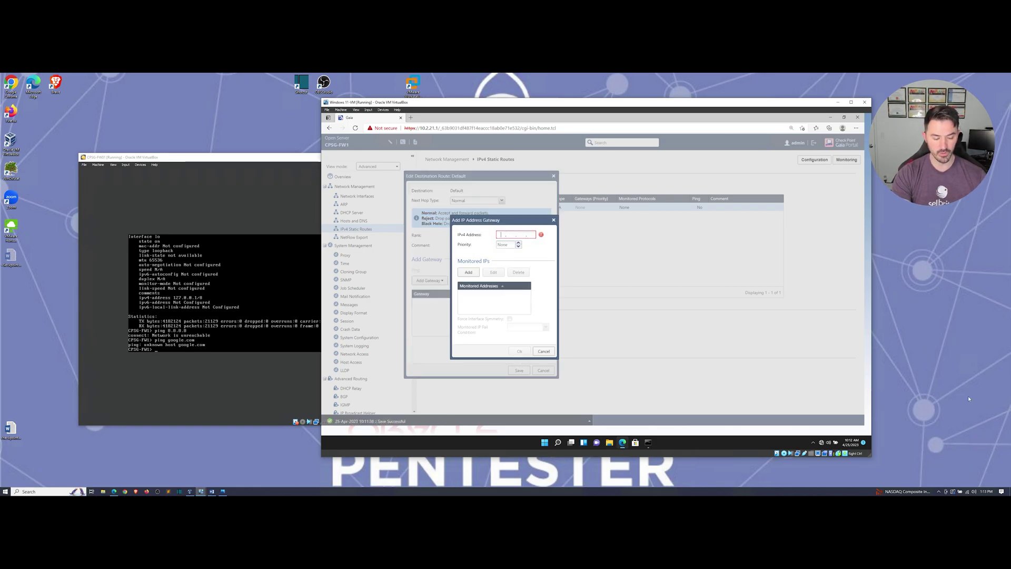
{"action": "type", "text": "172 . "}
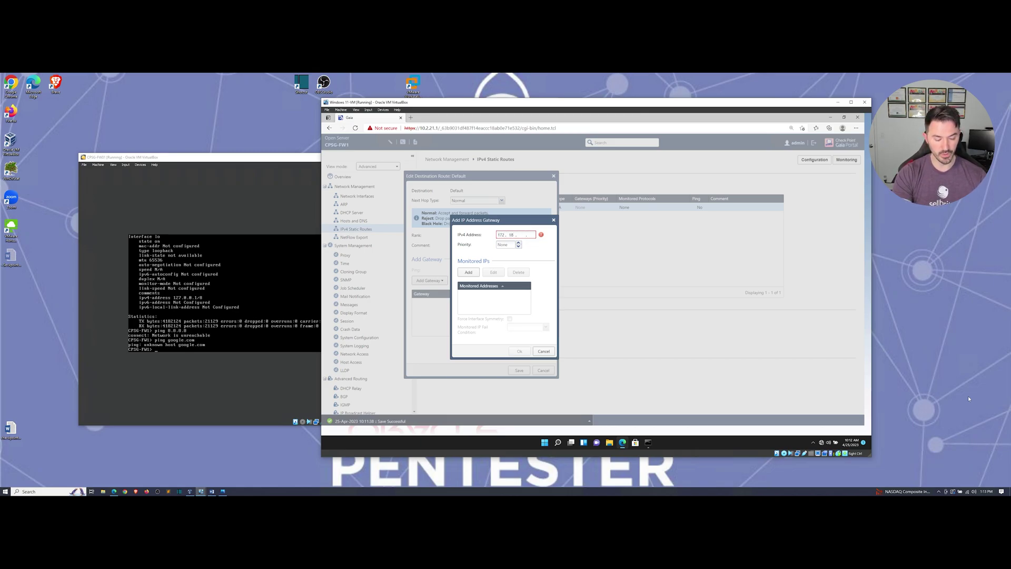
{"action": "type", "text": "18 . 72 . 1"}
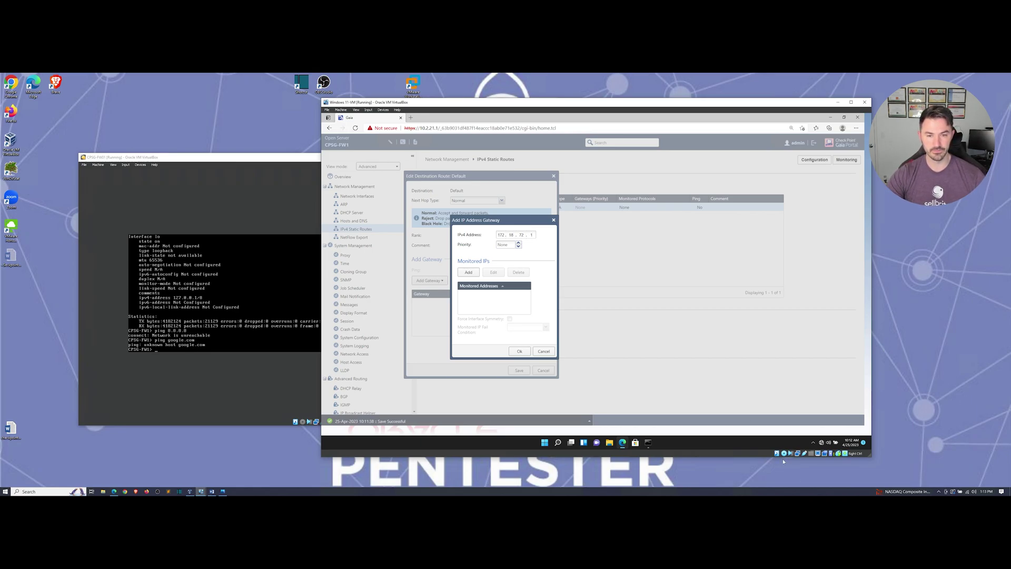
{"action": "left_click", "coordinate": [466, 274]}
{"action": "left_click", "coordinate": [606, 336]}
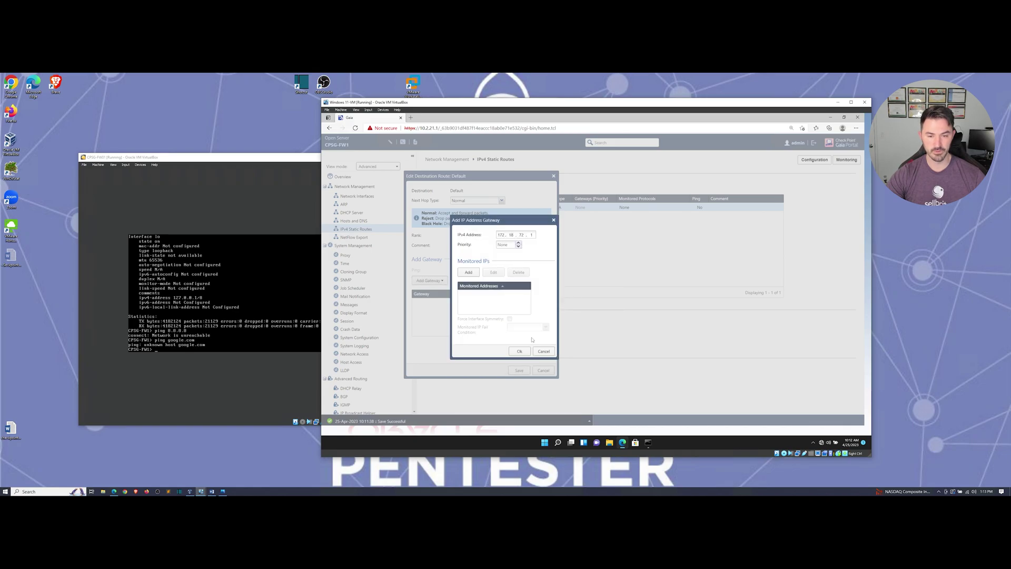
{"action": "left_click", "coordinate": [521, 351]}
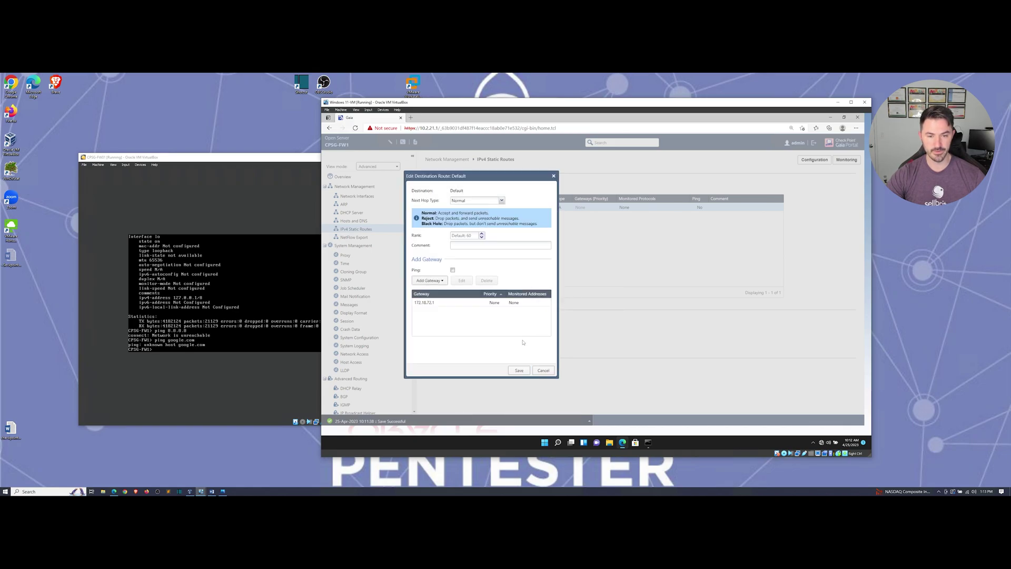
{"action": "left_click", "coordinate": [513, 371]}
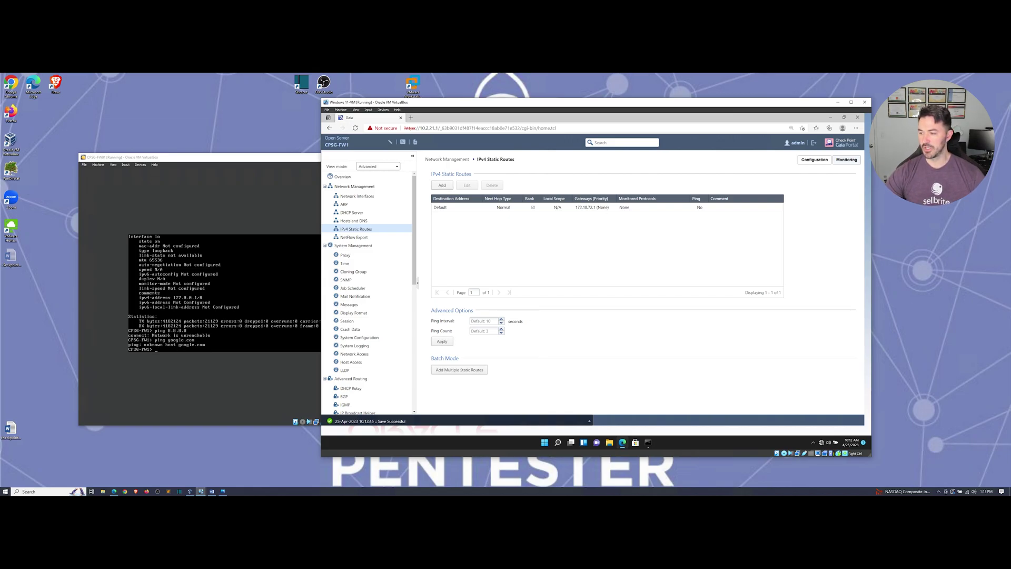
Step: Rerun ping 8.8.8.8 successfully, then ping google.com, which still fails to resolve
{"action": "left_click", "coordinate": [231, 402]}
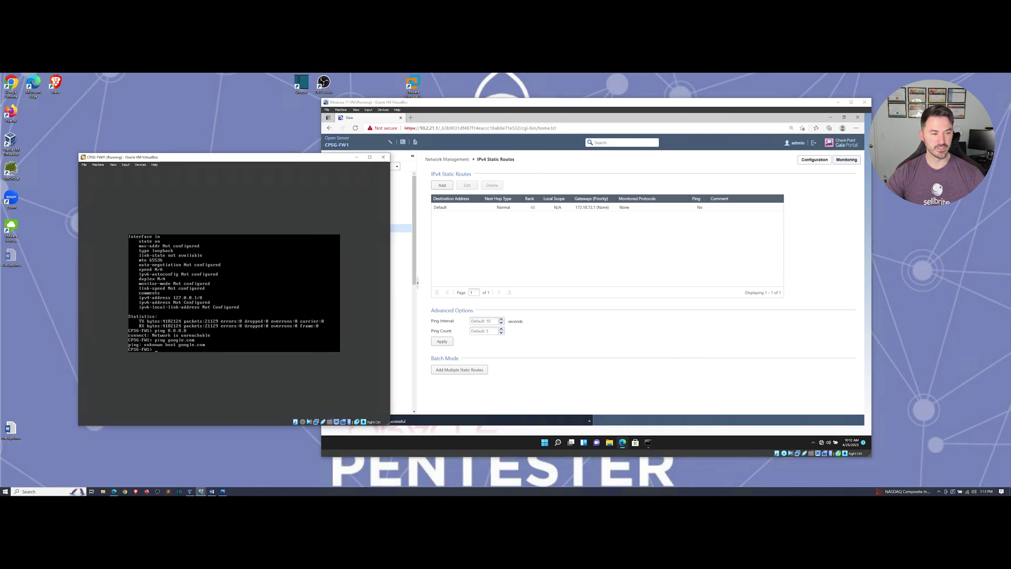
{"action": "key", "text": "Up"}
{"action": "key", "text": "Up"}
{"action": "key", "text": "Return"}
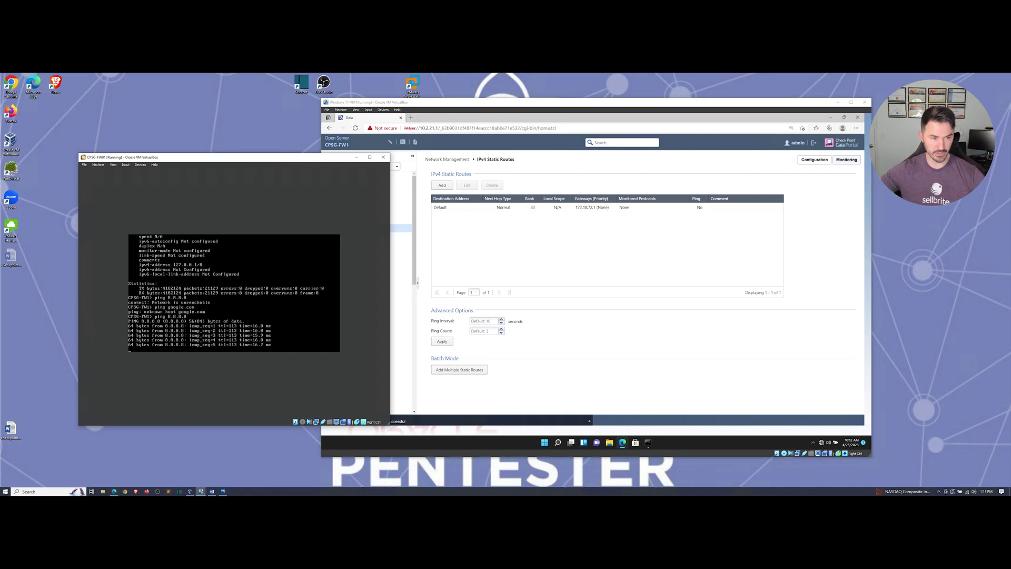
{"action": "key", "text": "ctrl+c"}
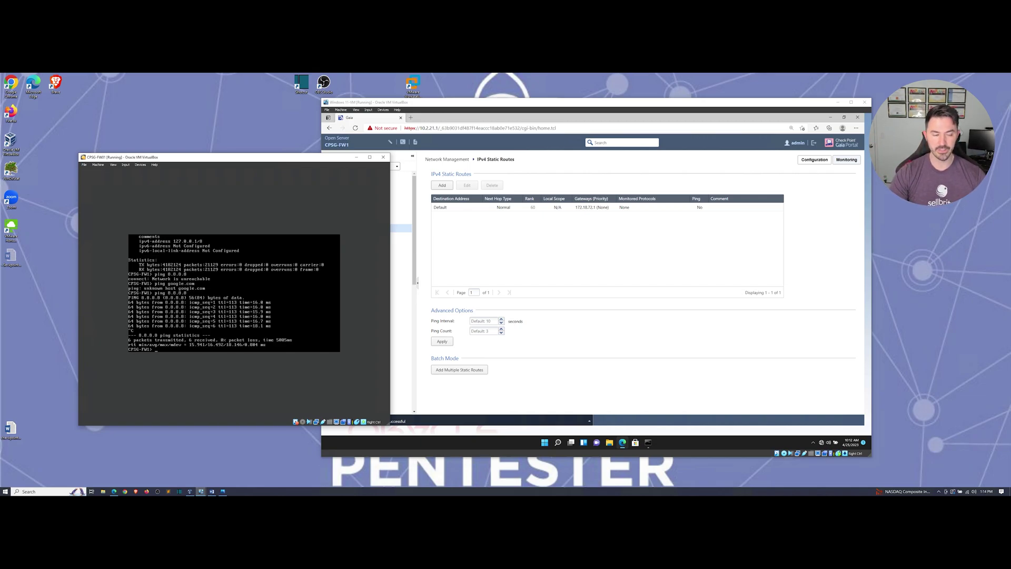
{"action": "type", "text": "ping google.com"}
{"action": "key", "text": "Return"}
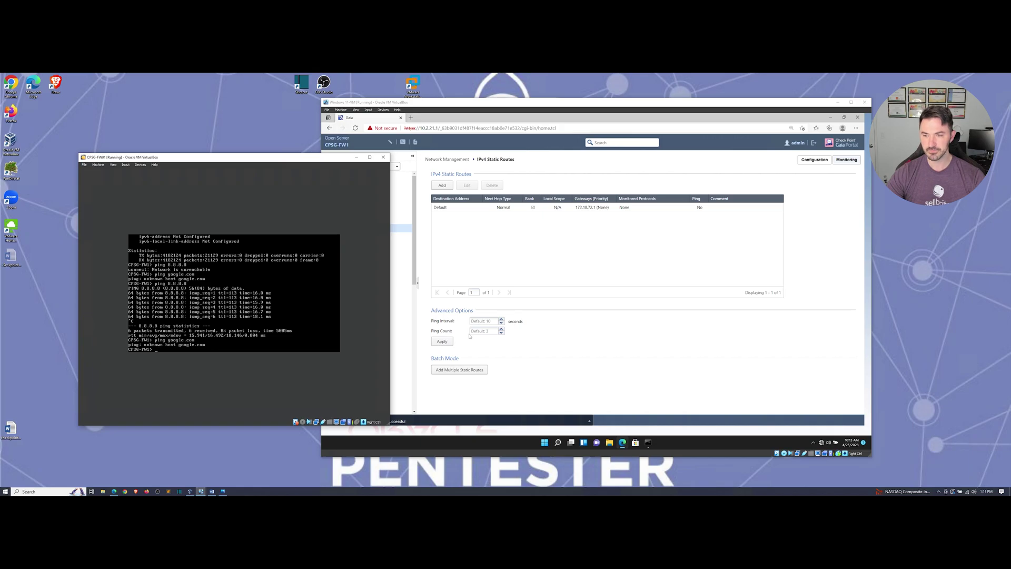
Step: Set the primary DNS server to 8.8.8.8 in Hosts and DNS and apply
{"action": "left_click", "coordinate": [565, 162]}
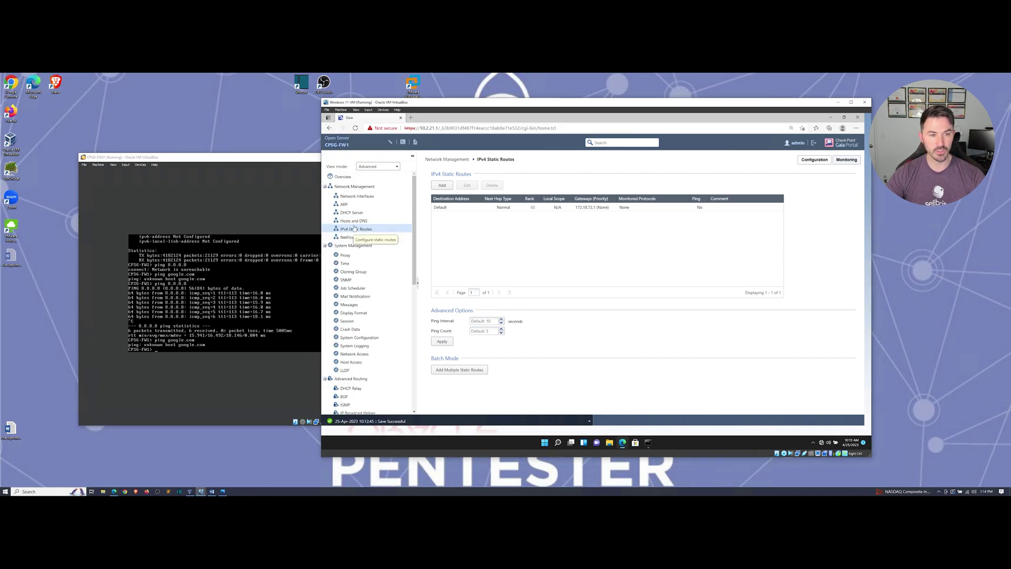
{"action": "left_click", "coordinate": [359, 222]}
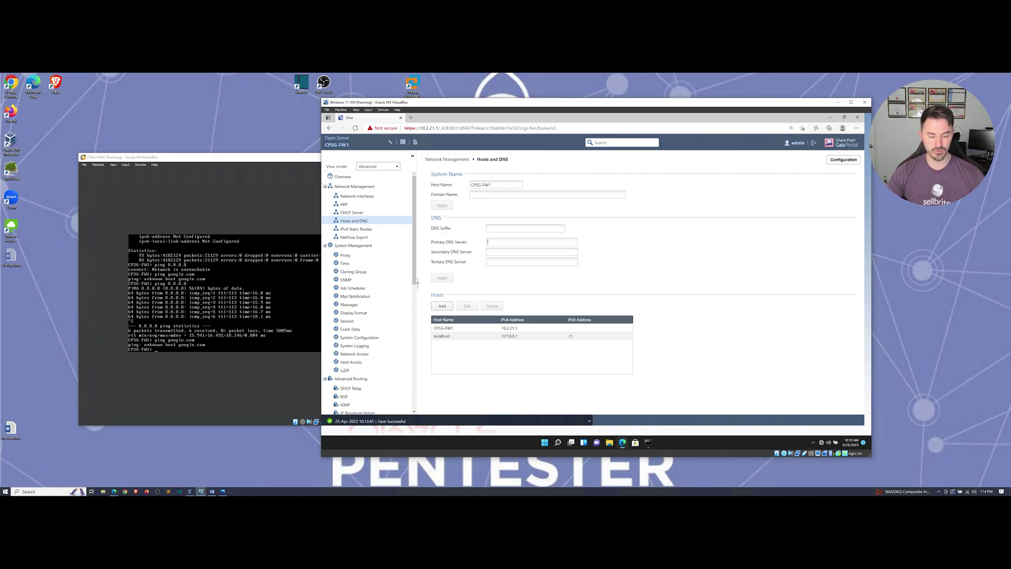
{"action": "type", "text": "8.8.8.8"}
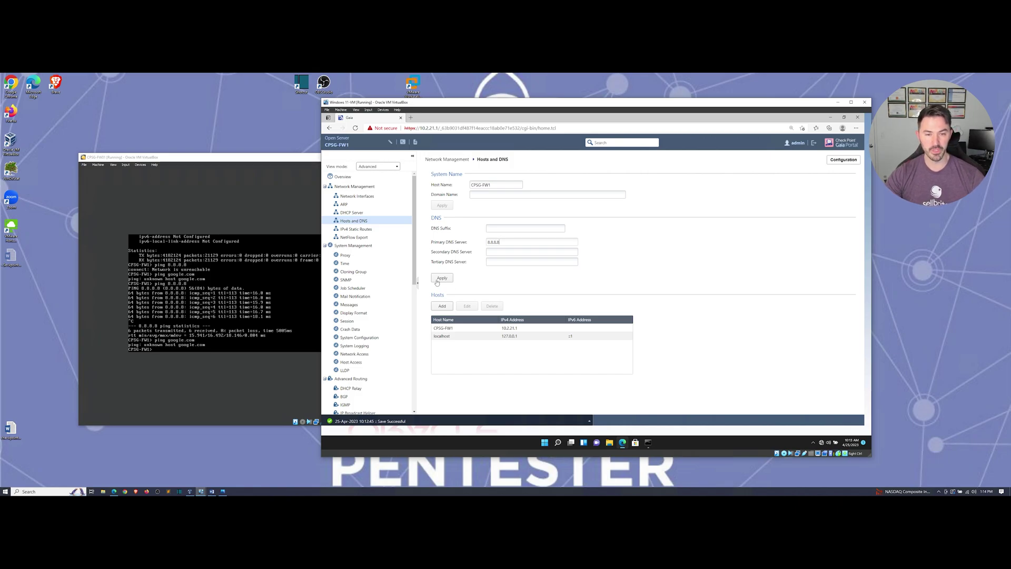
{"action": "left_click", "coordinate": [442, 278]}
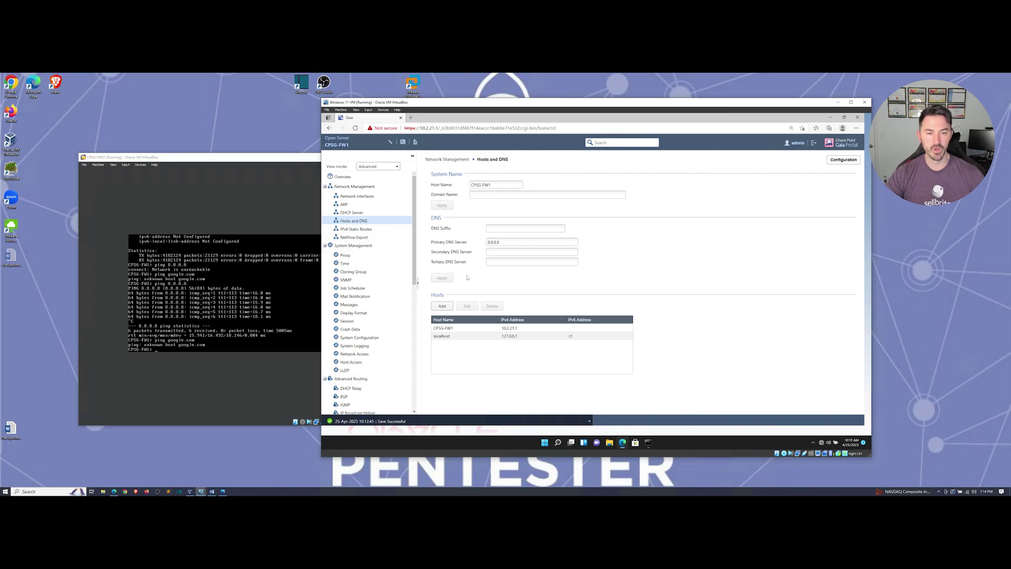
Step: Rerun ping google.com in the console, which now resolves and gets replies
{"action": "left_click", "coordinate": [312, 340]}
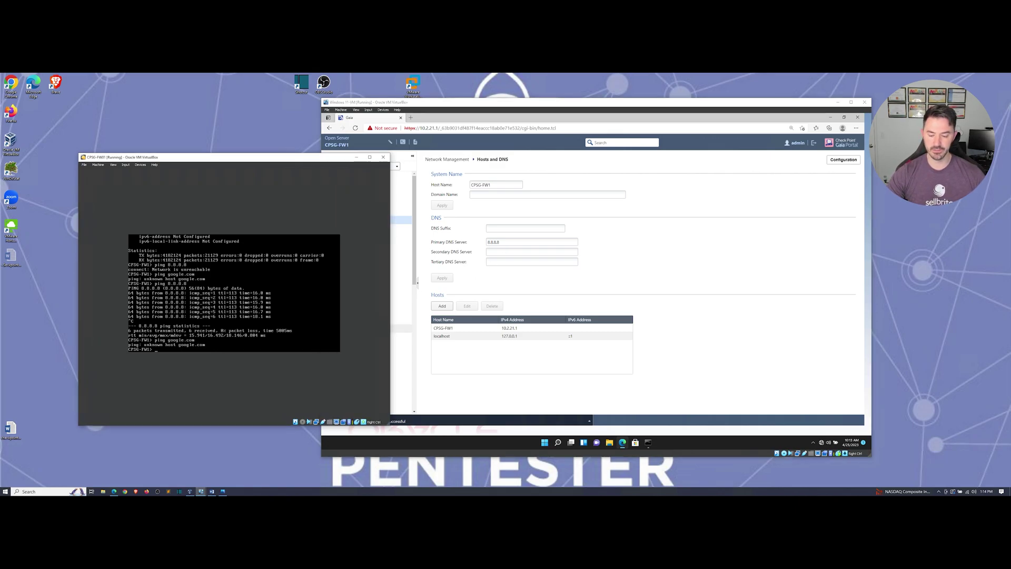
{"action": "key", "text": "Up"}
{"action": "key", "text": "Up"}
{"action": "key", "text": "Down"}
{"action": "key", "text": "Return"}
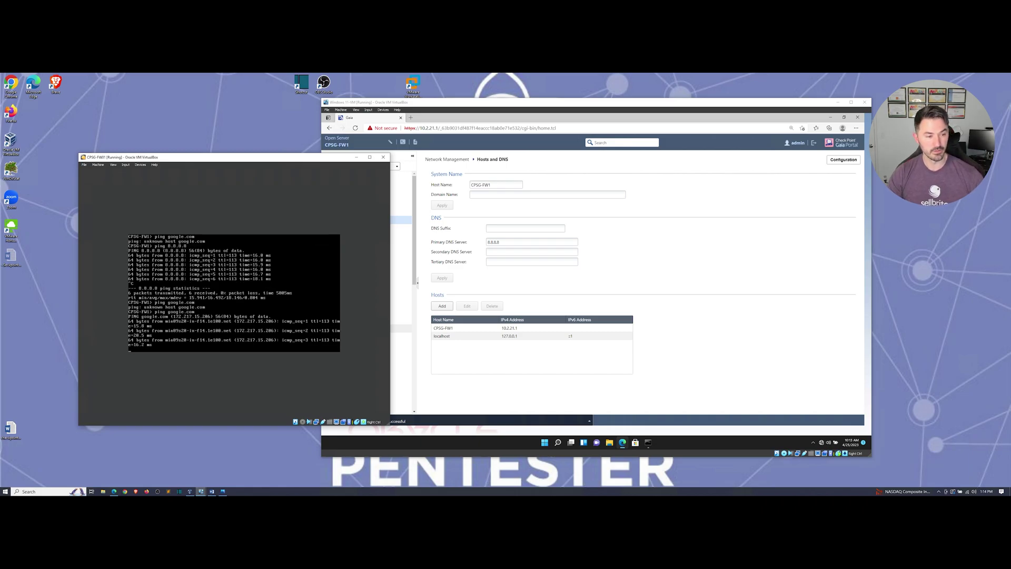
Step: Stop the google.com ping, clear the console, and return to Network Interfaces
{"action": "key", "text": "ctrl+c"}
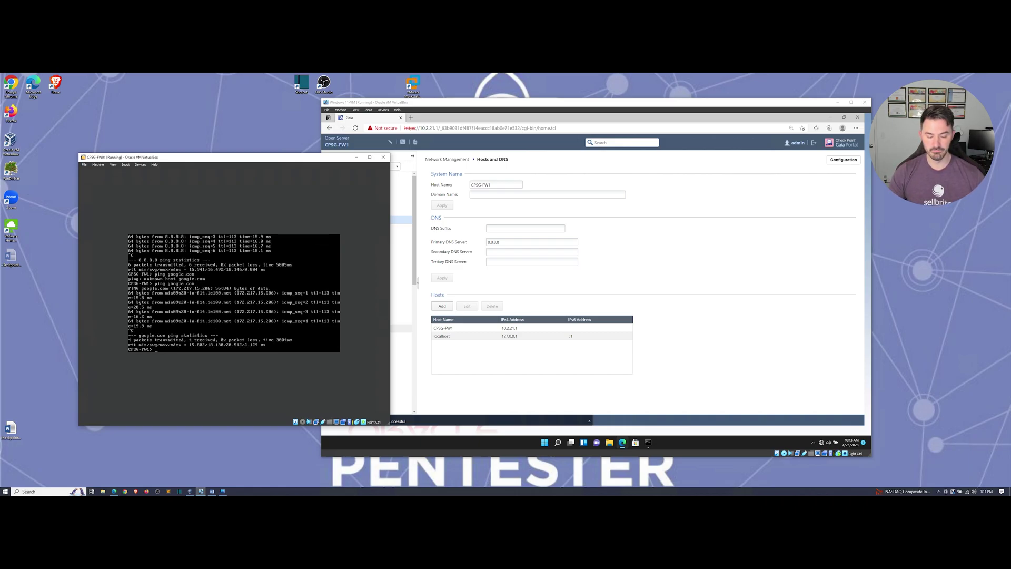
{"action": "key", "text": "ctrl+l"}
{"action": "key", "text": "Return"}
{"action": "key", "text": "Return"}
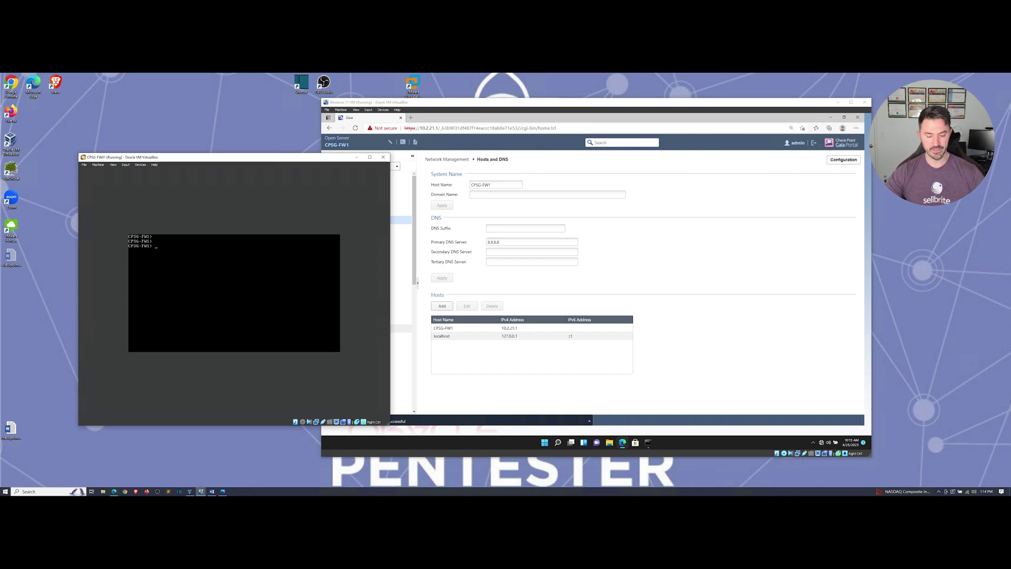
{"action": "left_click", "coordinate": [725, 232]}
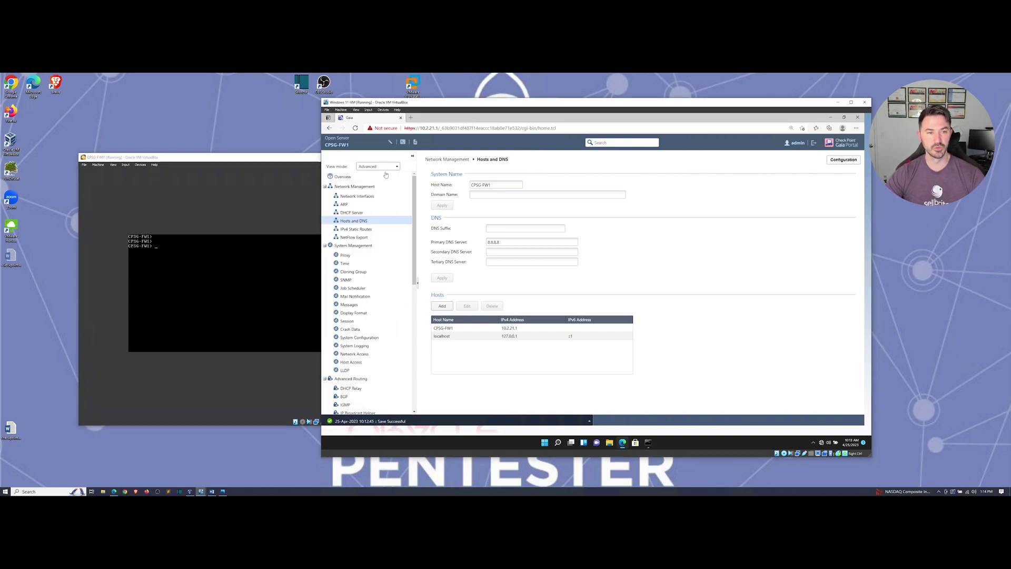
{"action": "left_click", "coordinate": [360, 197]}
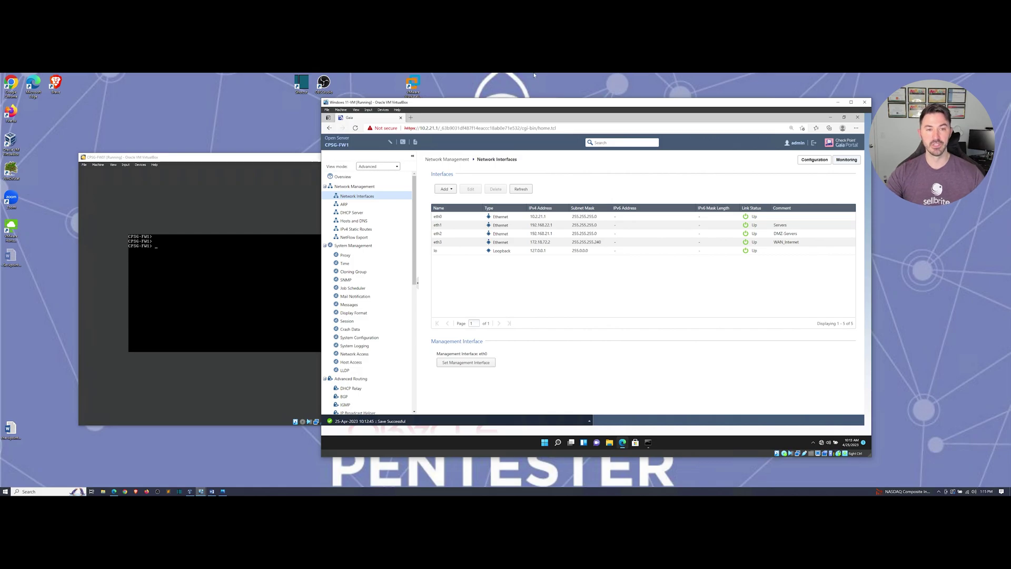
Step: Ping 8.8.8.8 from the Windows client's Command Prompt and see requests time out
{"action": "left_click", "coordinate": [648, 443]}
{"action": "left_click", "coordinate": [537, 249]}
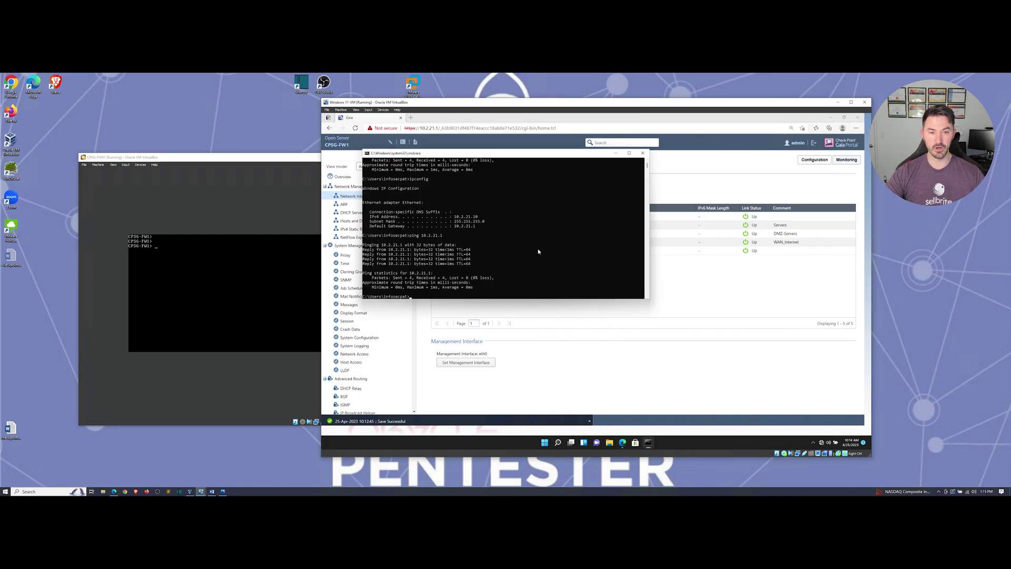
{"action": "left_click_drag", "start_coordinate": [527, 155], "coordinate": [619, 168]}
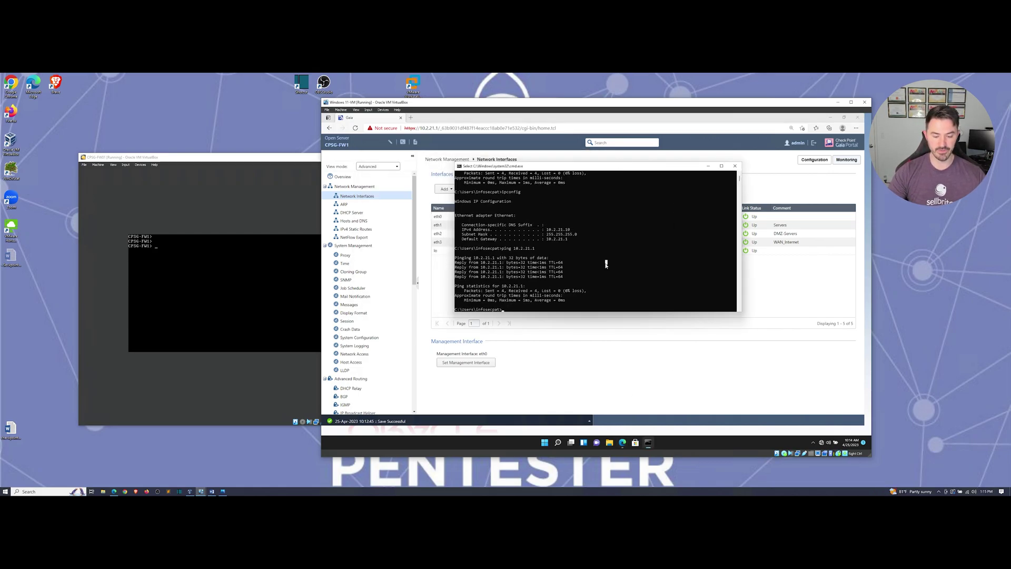
{"action": "type", "text": "ping"}
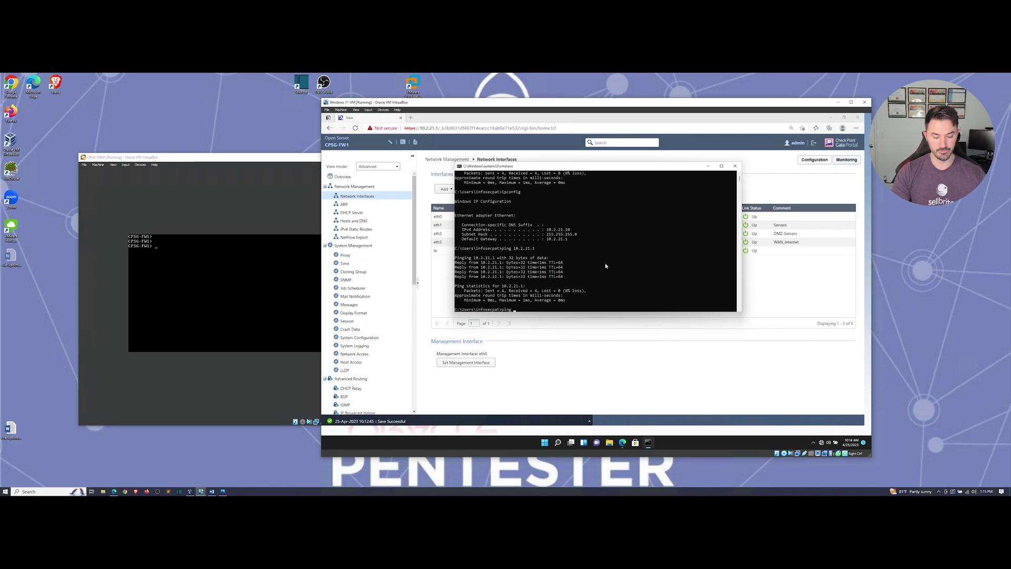
{"action": "type", "text": " 8.8.8.8"}
{"action": "key", "text": "Return"}
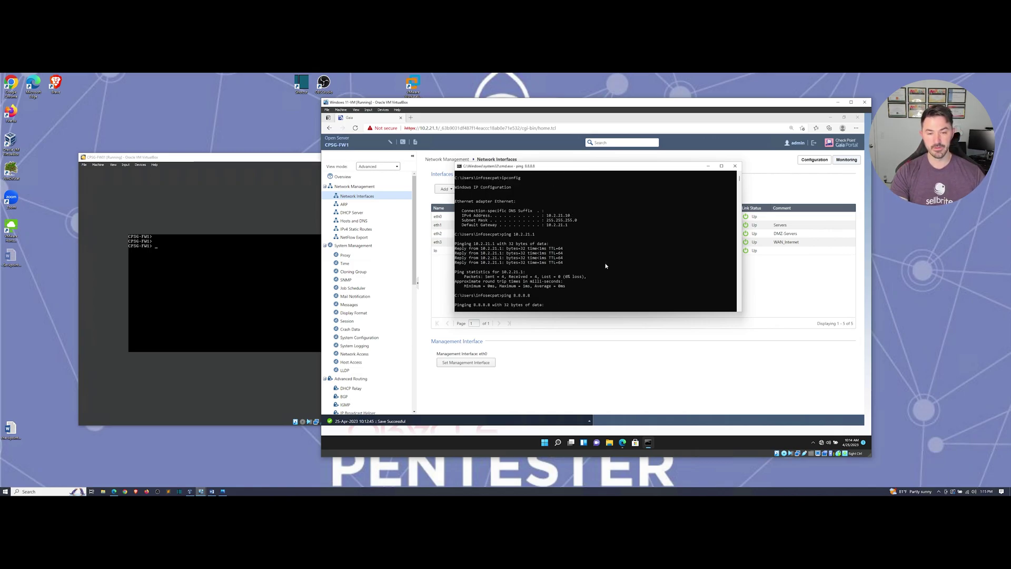
{"action": "left_click", "coordinate": [633, 250]}
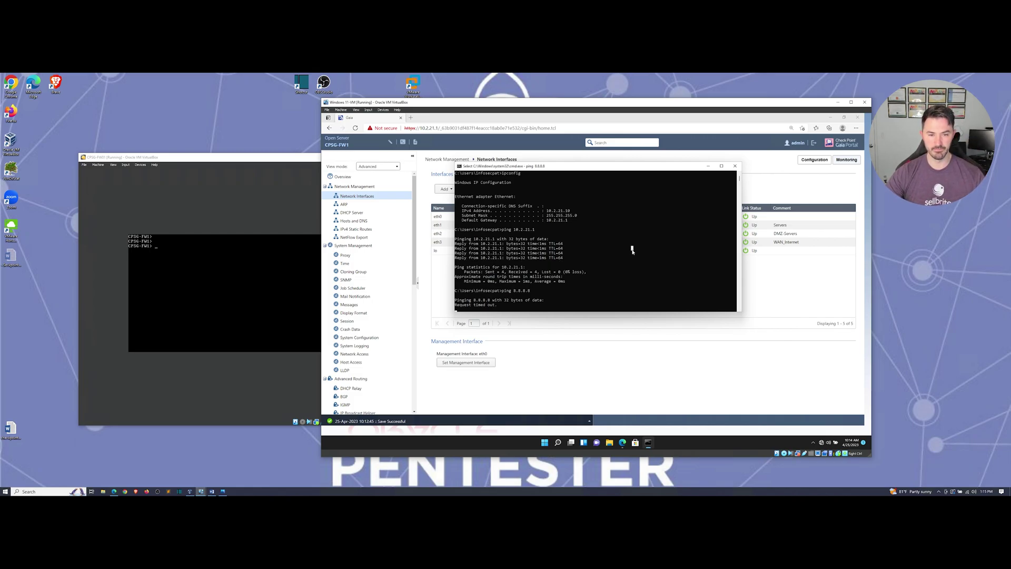
{"action": "key", "text": "Escape"}
{"action": "left_click", "coordinate": [622, 272]}
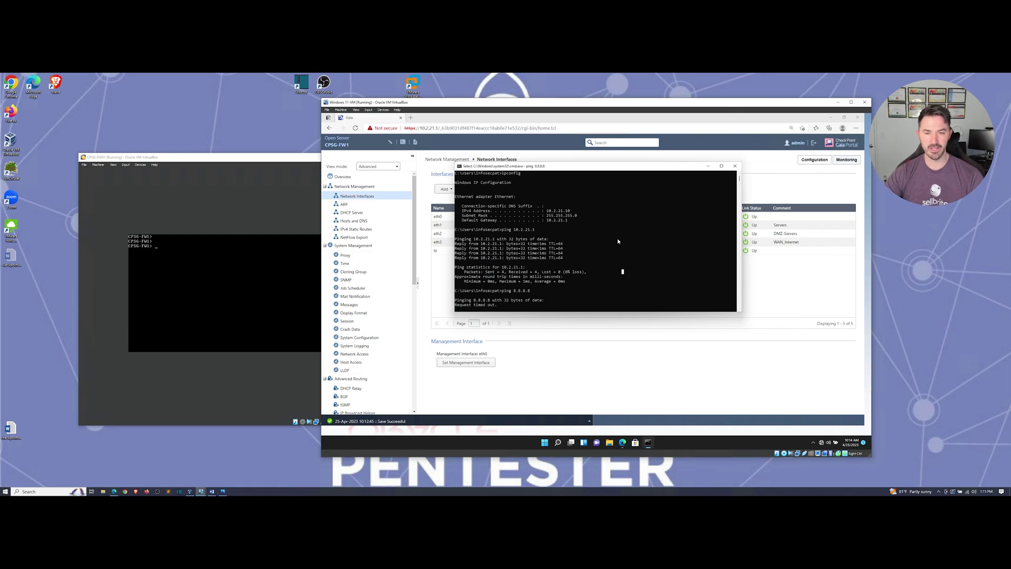
Step: Minimize the console, then open and close the client's network and internet settings page
{"action": "left_click", "coordinate": [708, 167]}
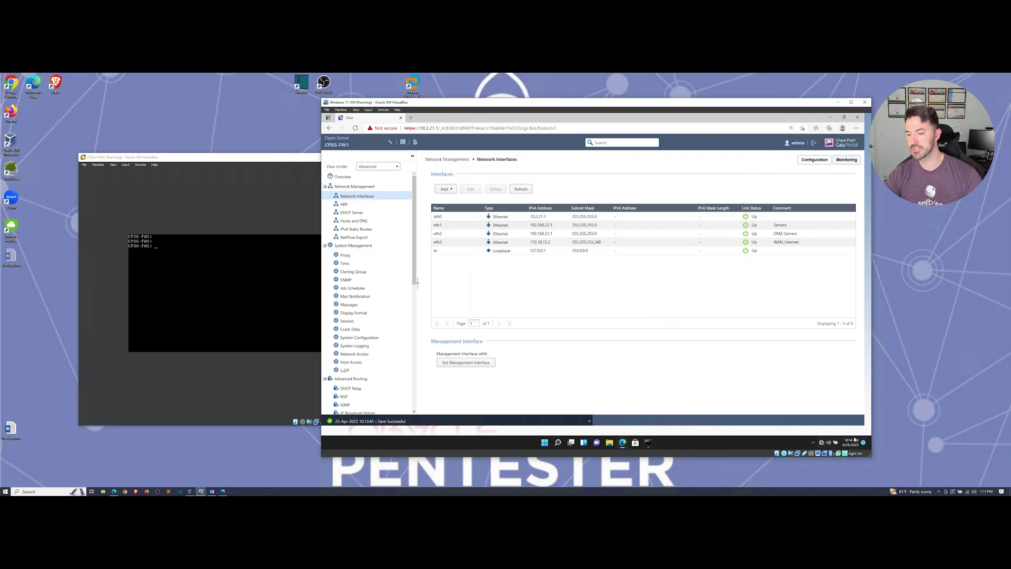
{"action": "right_click", "coordinate": [825, 444]}
{"action": "left_click", "coordinate": [822, 434]}
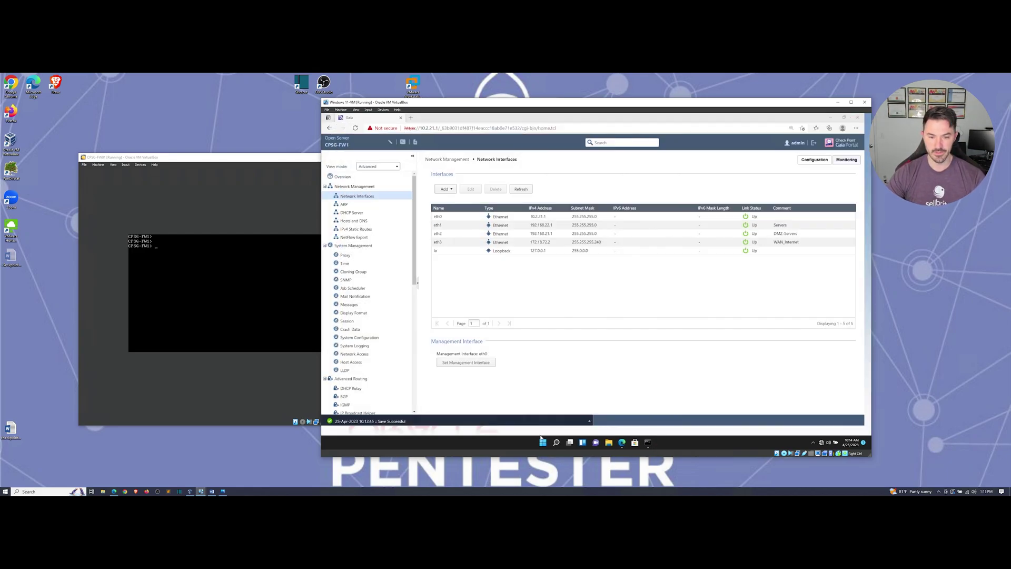
{"action": "left_click", "coordinate": [864, 118]}
{"action": "right_click", "coordinate": [546, 443]}
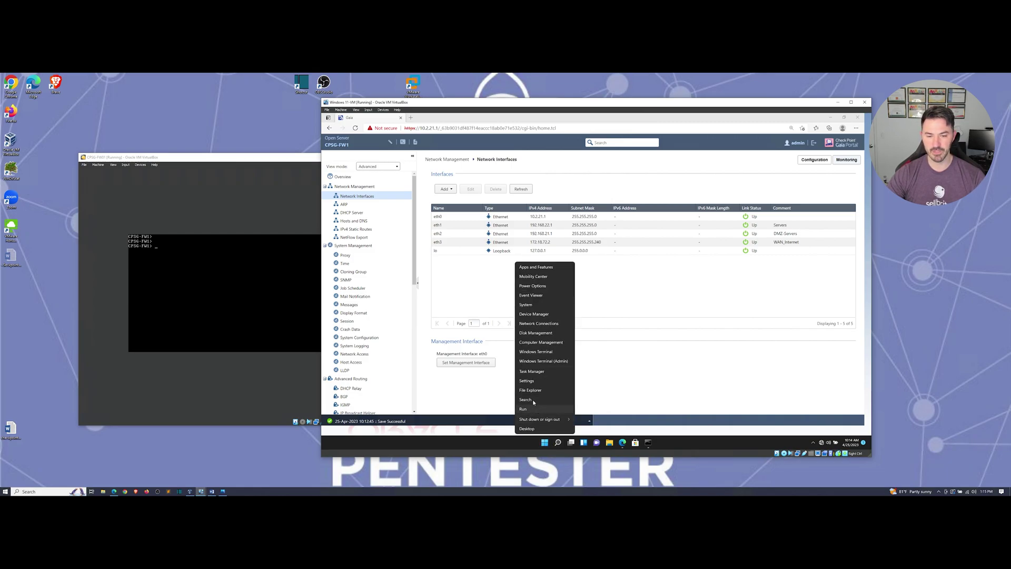
{"action": "left_click", "coordinate": [545, 444]}
Step: Launch Control Panel by searching 'con' and open Network and Sharing Center maximized
{"action": "left_click", "coordinate": [545, 443]}
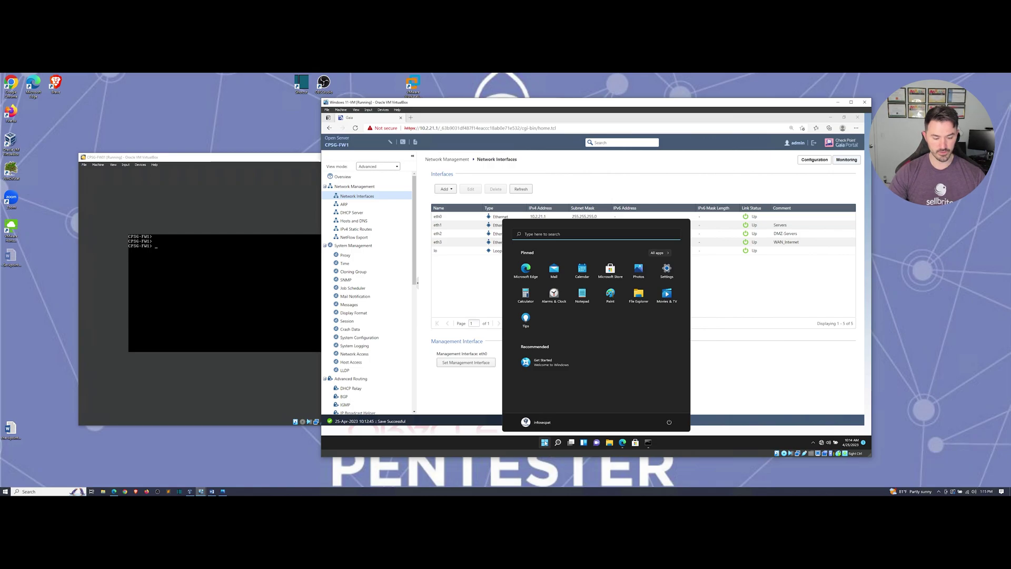
{"action": "type", "text": "con"}
{"action": "key", "text": "Return"}
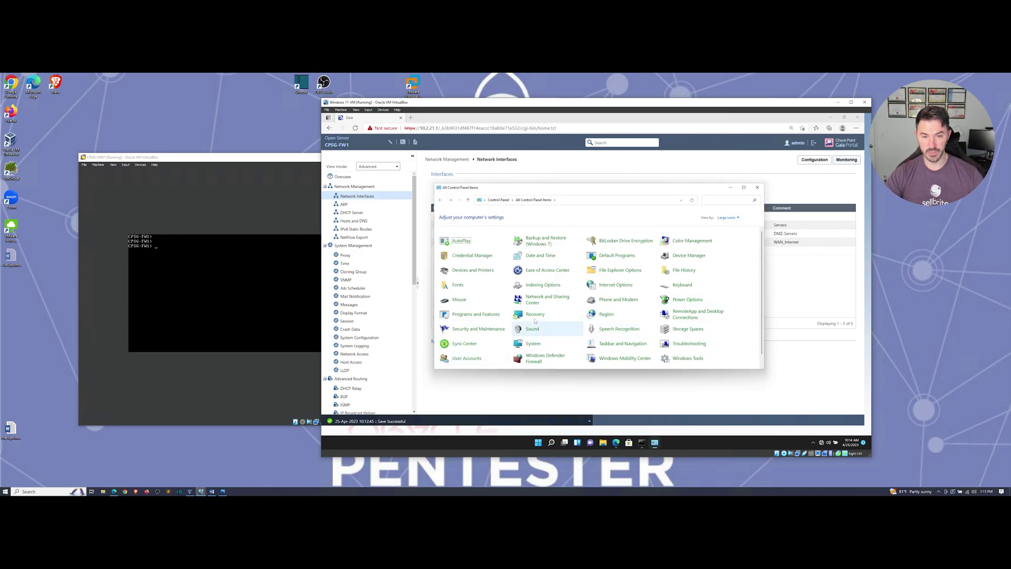
{"action": "left_click", "coordinate": [540, 300]}
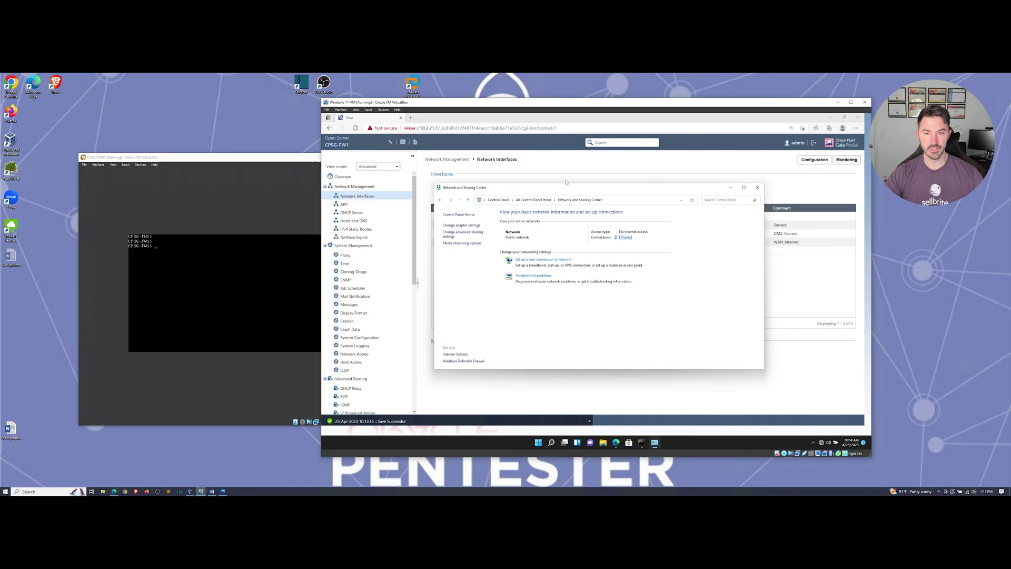
{"action": "double_click", "coordinate": [531, 191]}
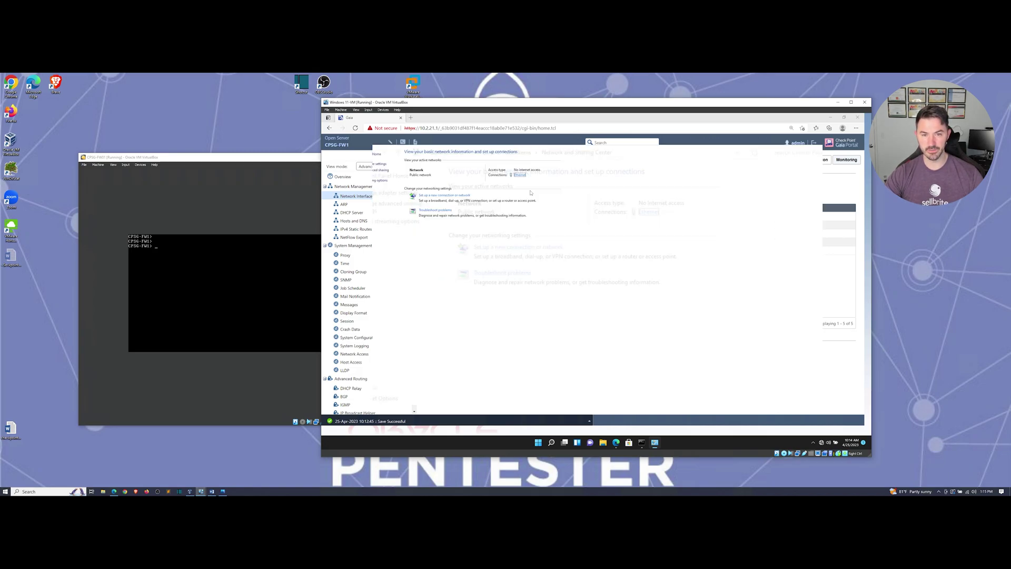
Step: Review the Ethernet adapter's IPv4 settings: 10.2.21.10, gateway 10.2.21.1, DNS 8.8.8.8
{"action": "left_click", "coordinate": [344, 153]}
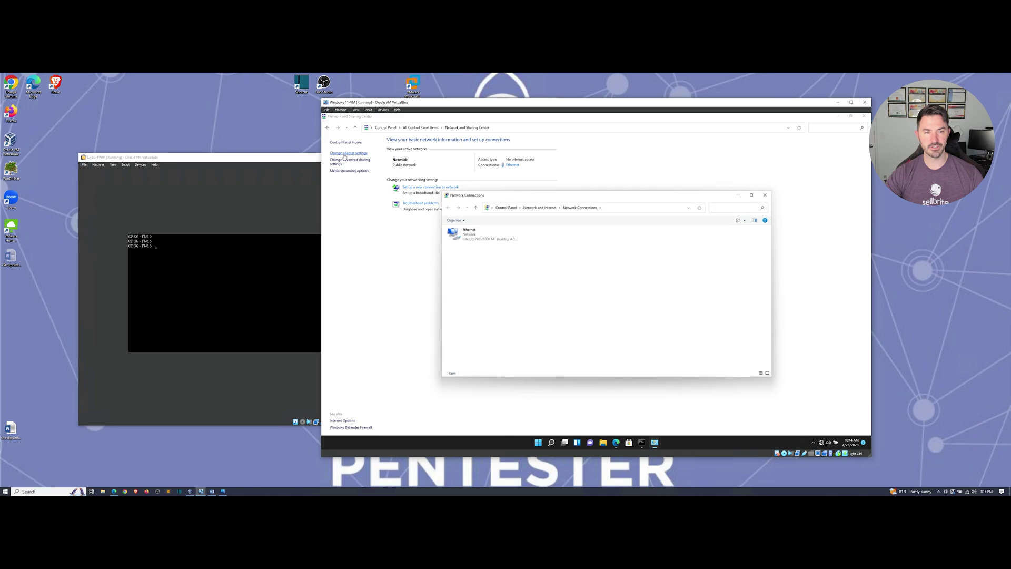
{"action": "double_click", "coordinate": [476, 233]}
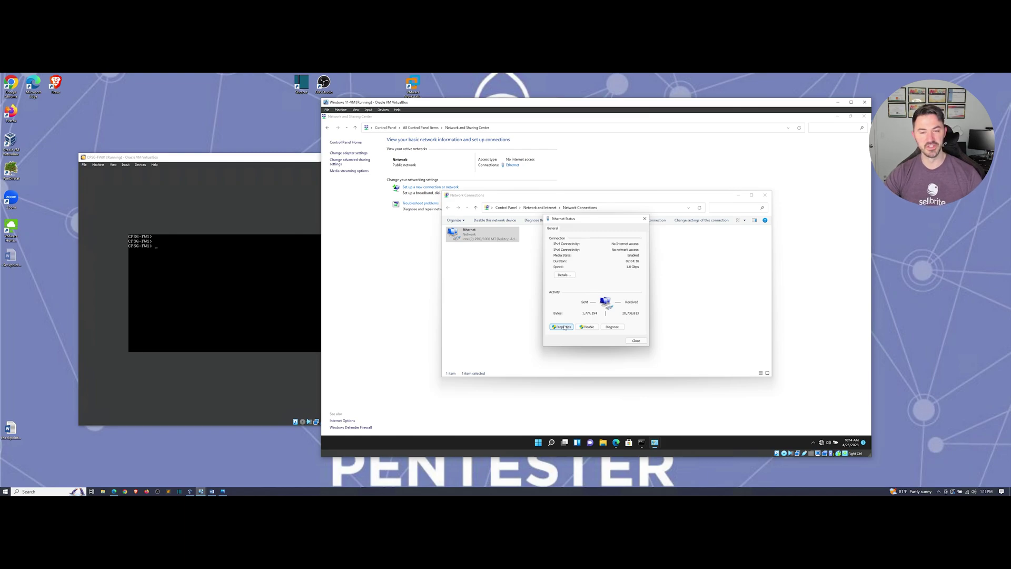
{"action": "left_click", "coordinate": [562, 327]}
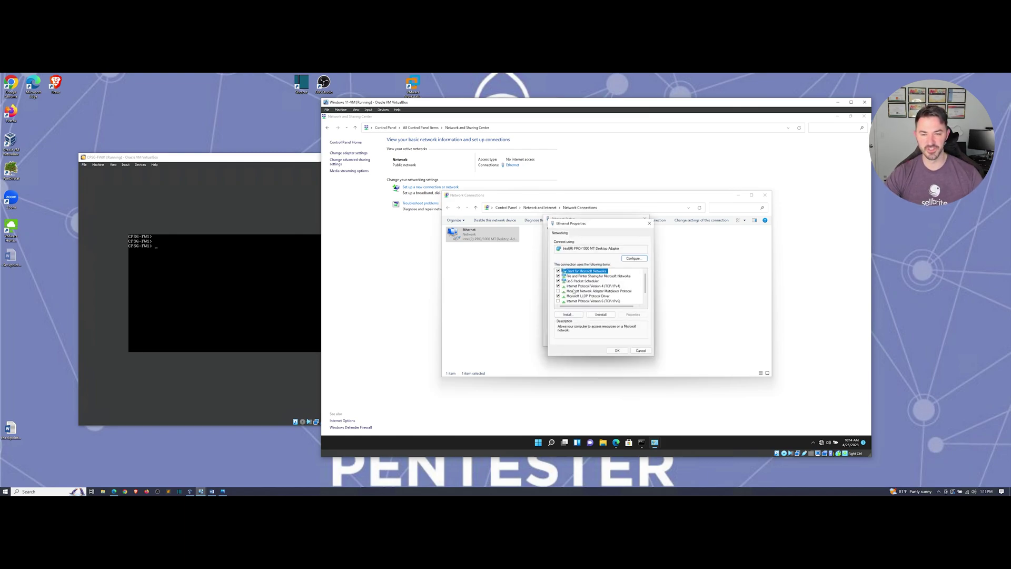
{"action": "double_click", "coordinate": [574, 286]}
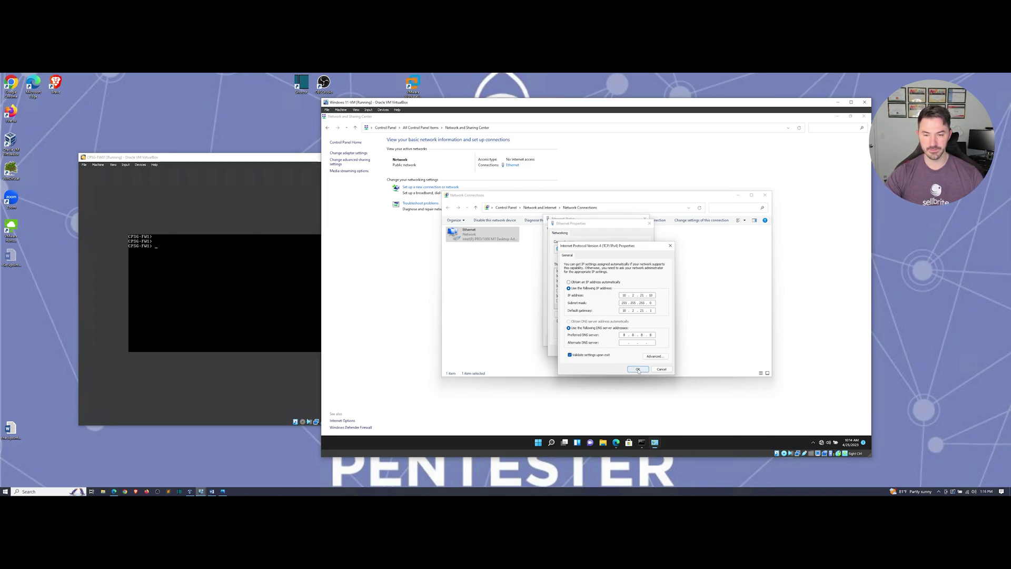
{"action": "left_click", "coordinate": [637, 369]}
Step: Close the Ethernet properties and status windows, cancel diagnostics, and minimize Network Connections
{"action": "left_click", "coordinate": [618, 351]}
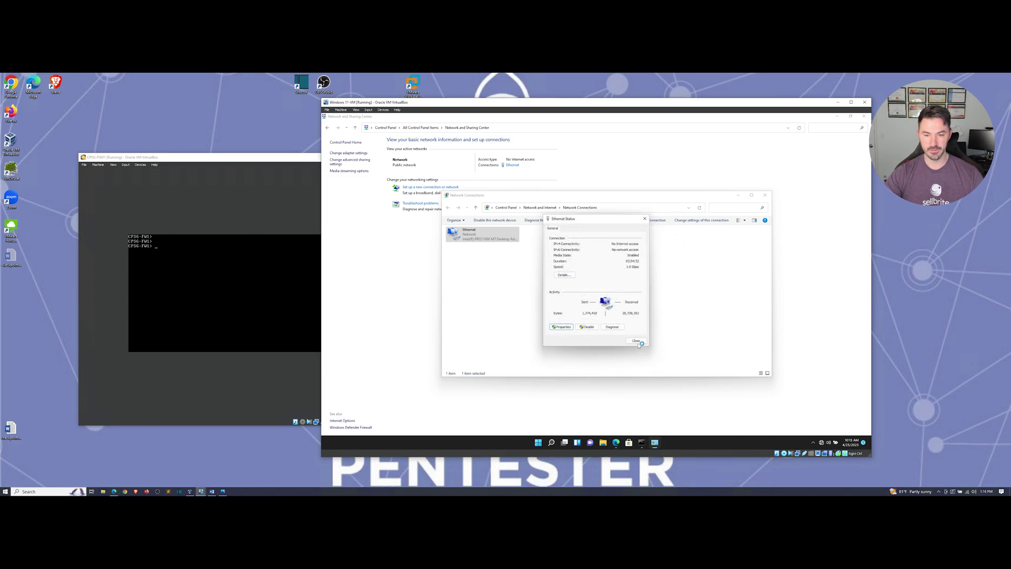
{"action": "left_click", "coordinate": [633, 332]}
{"action": "left_click", "coordinate": [666, 332]}
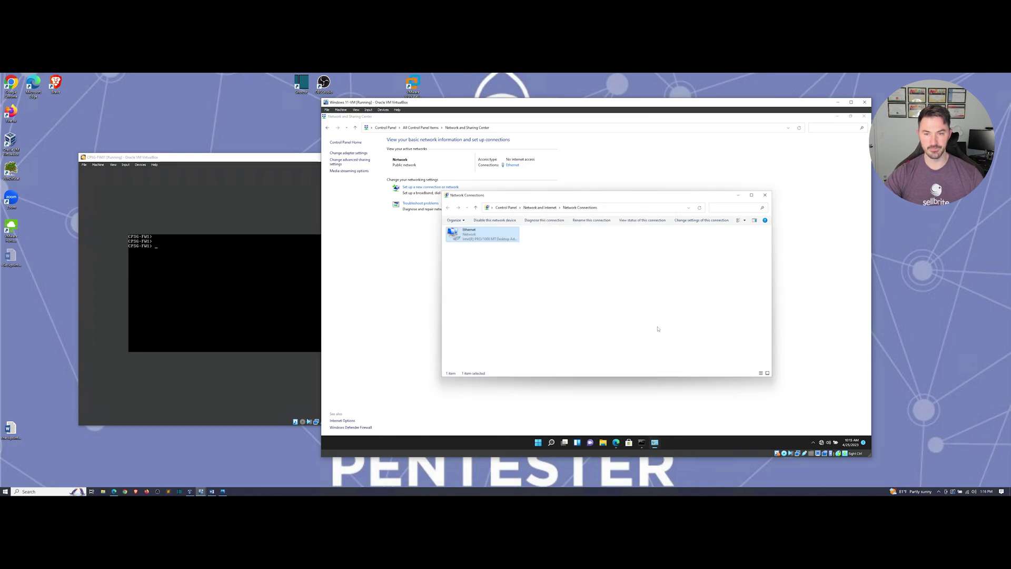
{"action": "left_click", "coordinate": [550, 321]}
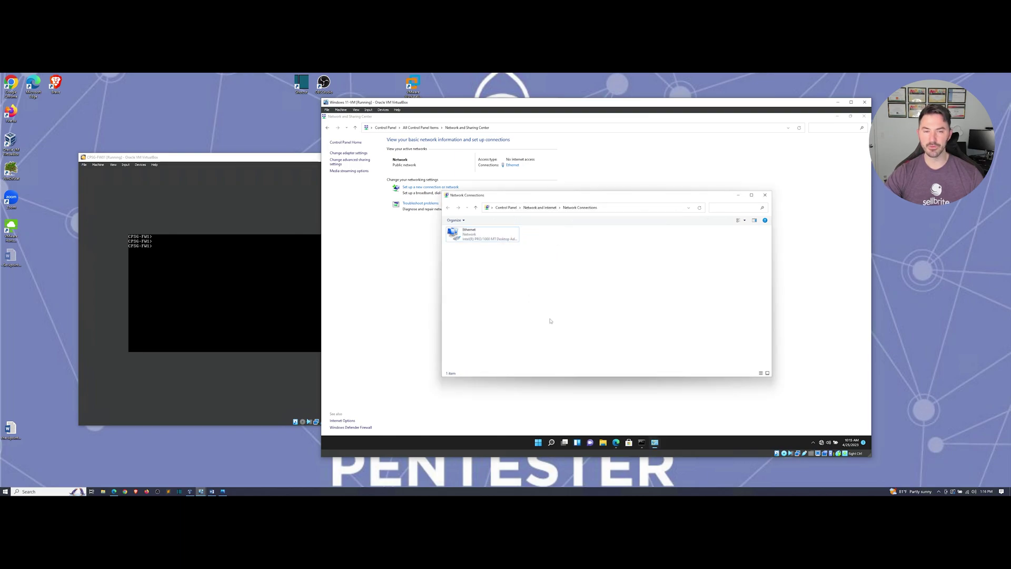
{"action": "left_click", "coordinate": [740, 196]}
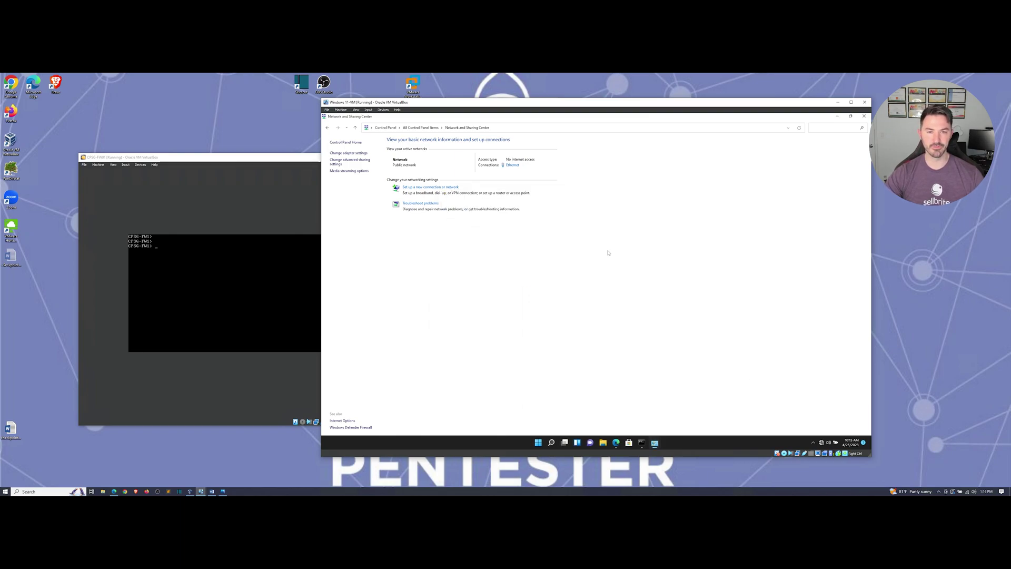
Step: Stop the failing 8.8.8.8 ping, briefly re-ping gateway 10.2.21.1, and close Command Prompt
{"action": "left_click", "coordinate": [642, 442]}
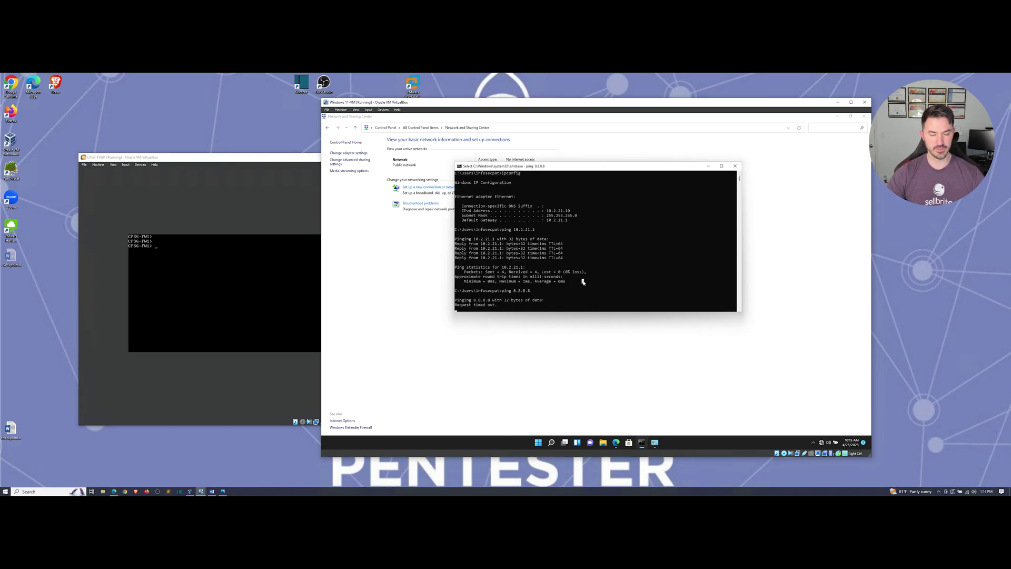
{"action": "key", "text": "Escape"}
{"action": "key", "text": "ctrl+c"}
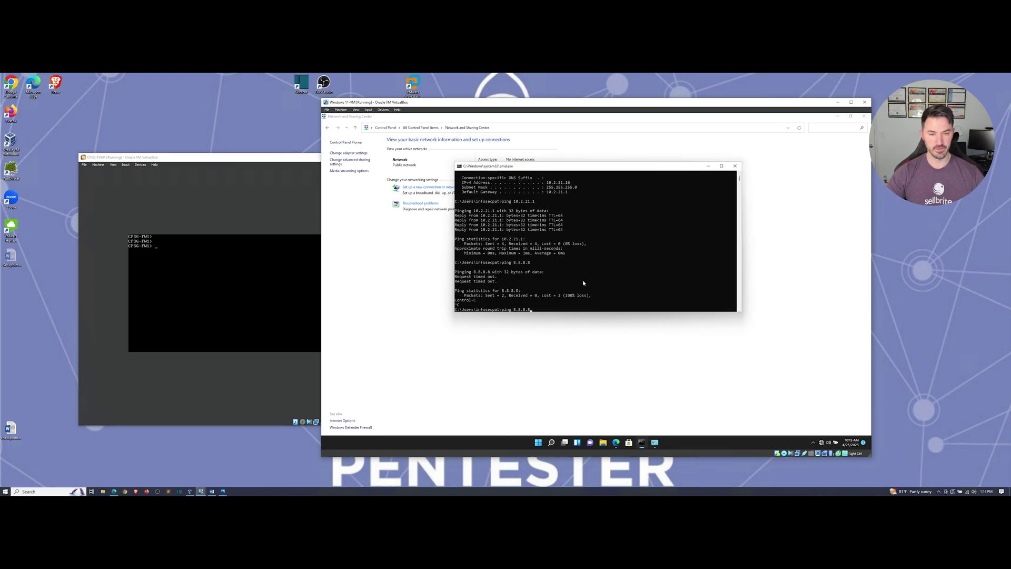
{"action": "key", "text": "Up"}
{"action": "key", "text": "Return"}
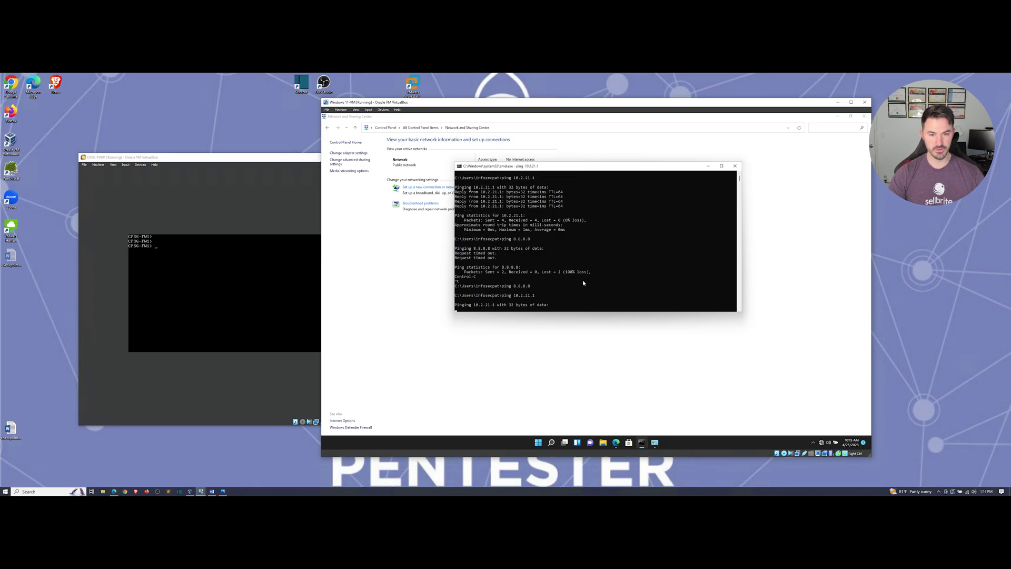
{"action": "key", "text": "ctrl+c"}
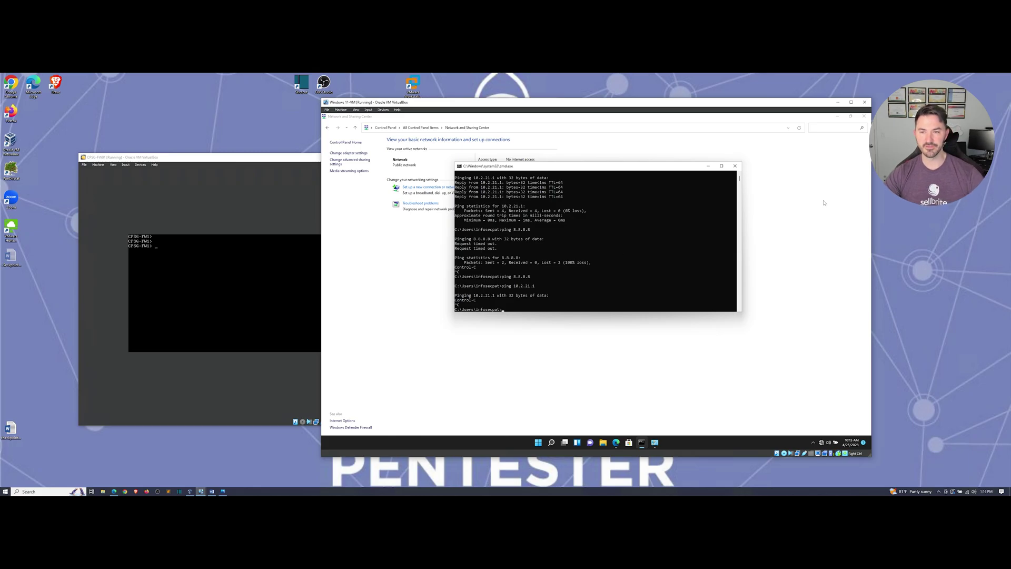
{"action": "left_click", "coordinate": [735, 166]}
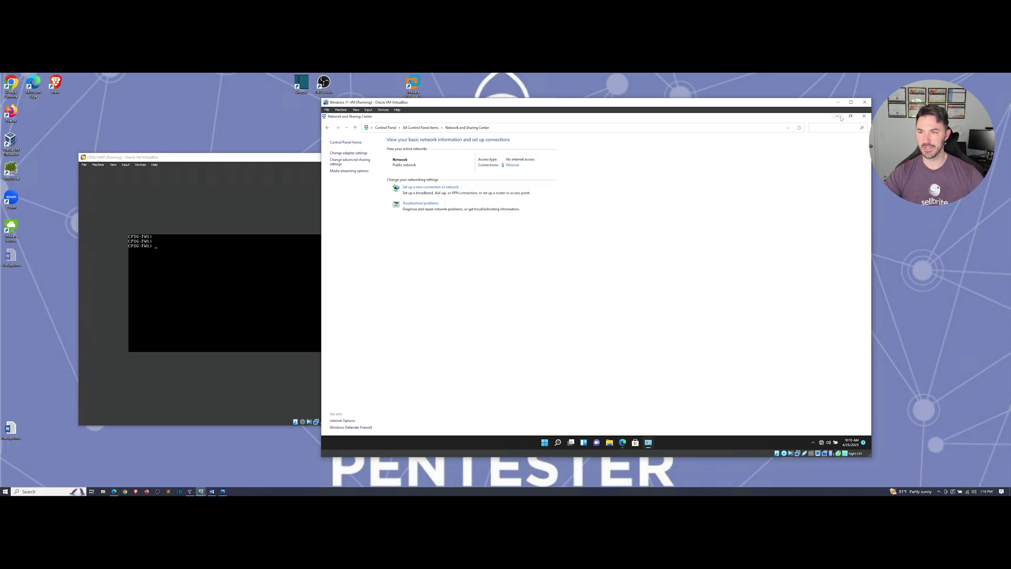
Step: Minimize Network and Sharing Center and reload the Gaia portal page in Edge
{"action": "left_click", "coordinate": [649, 443]}
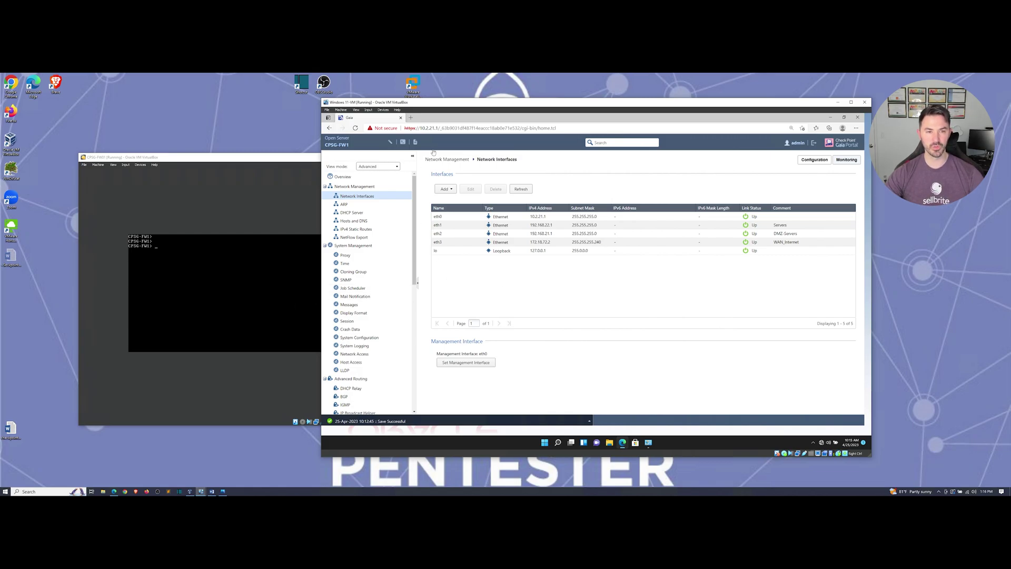
{"action": "left_click", "coordinate": [448, 129]}
{"action": "key", "text": "Return"}
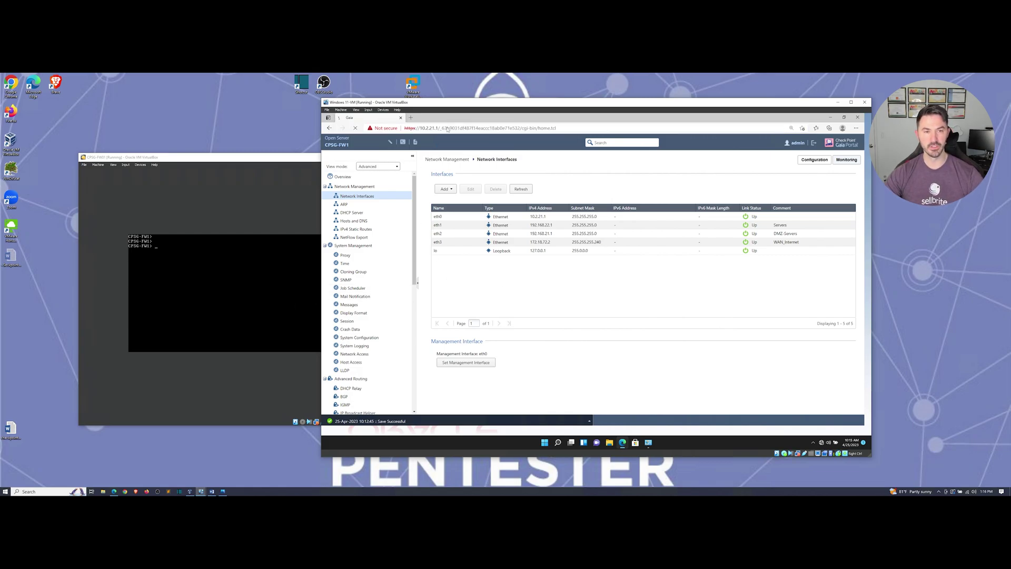